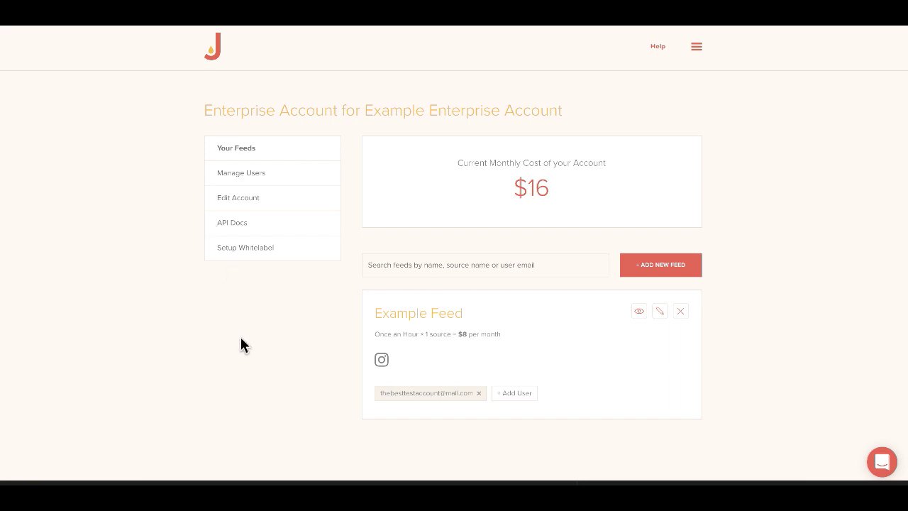
Open Example Feed from the enterprise account's feed list and look through its posts.
scroll(475, 234, "down", 1)
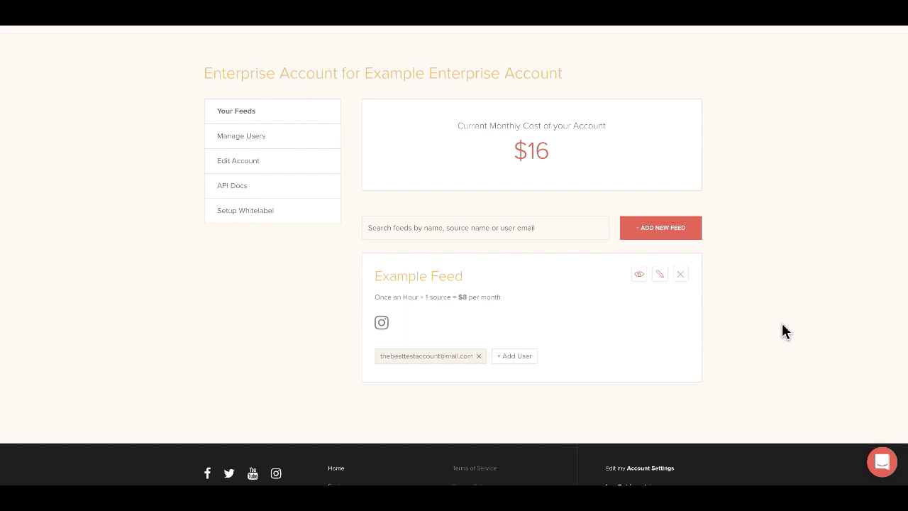
scroll(816, 358, "down", 1)
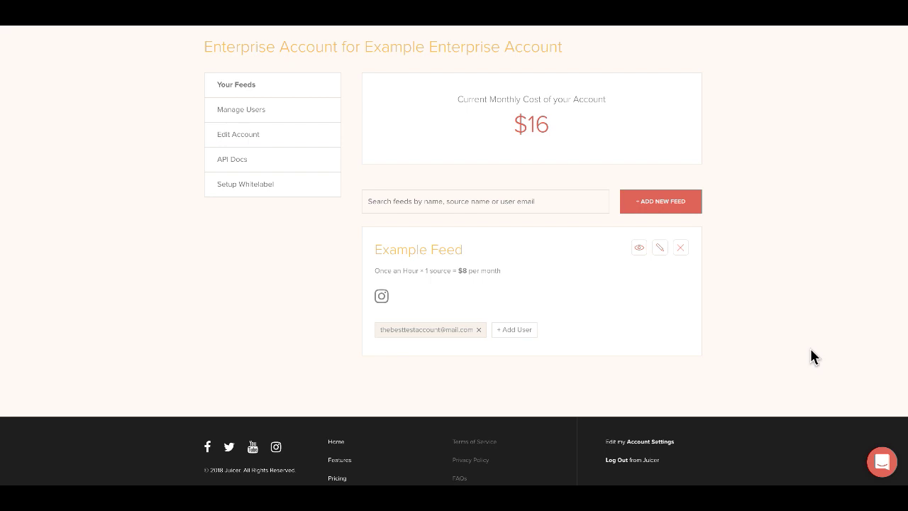
scroll(809, 354, "down", 1)
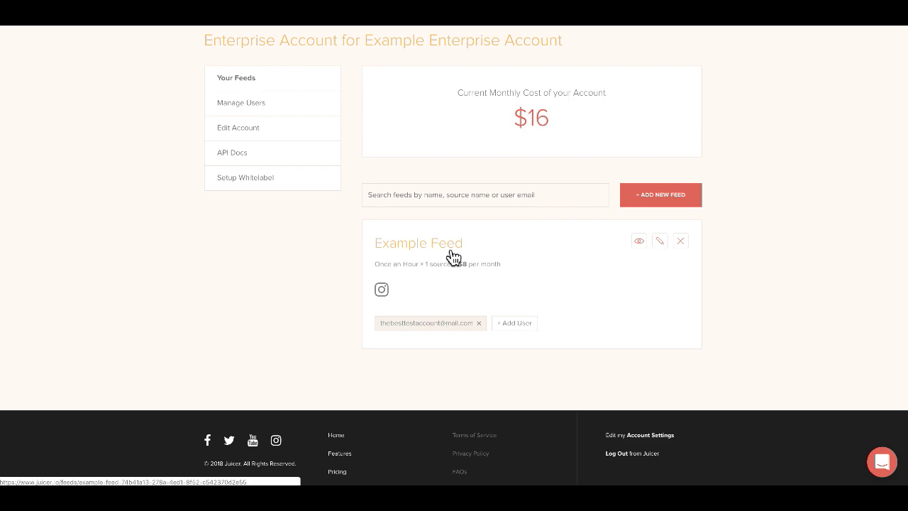
left_click(649, 250)
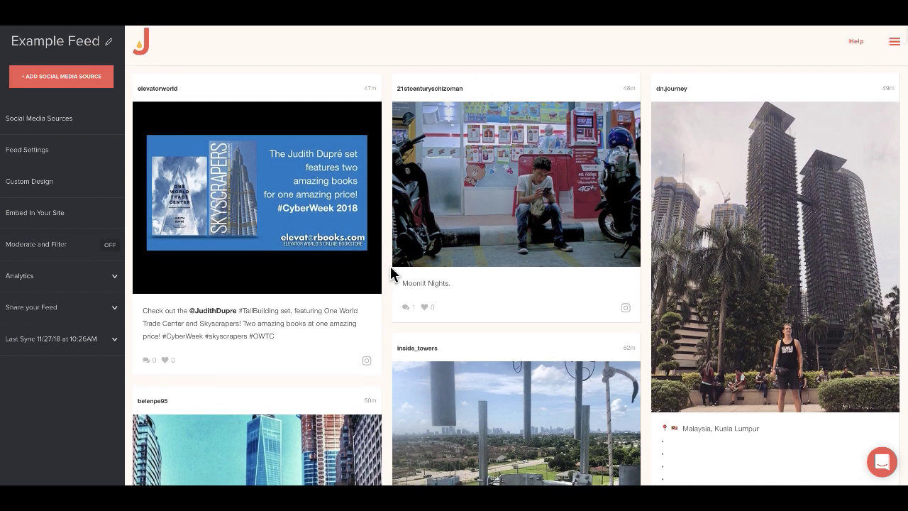
scroll(394, 273, "down", 3)
scroll(395, 270, "down", 2)
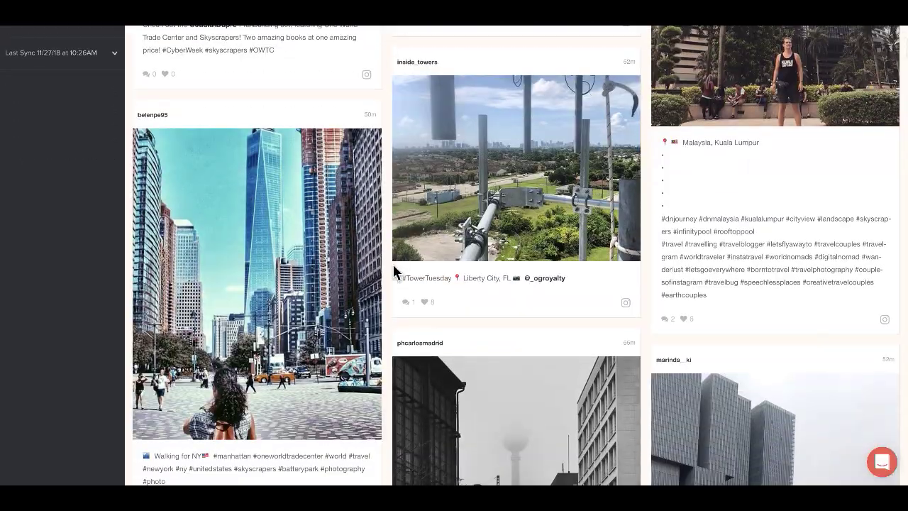
scroll(394, 269, "up", 5)
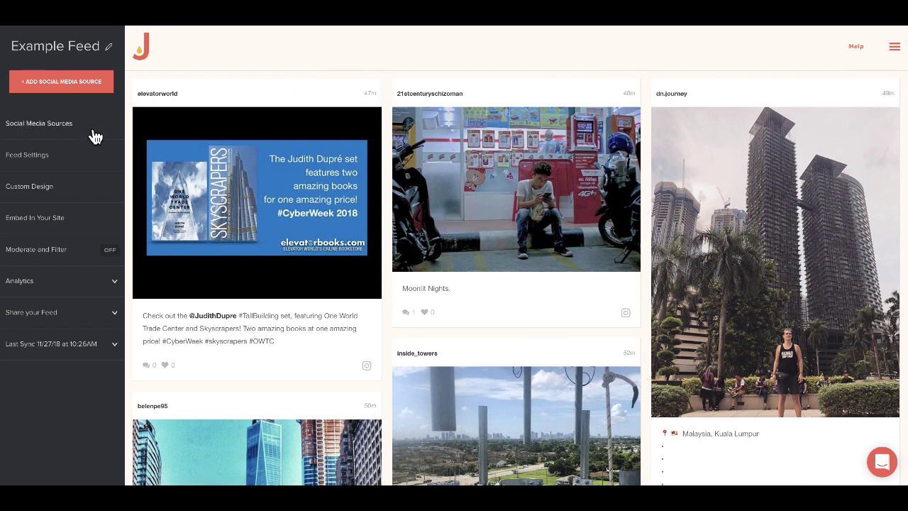
Change Example Feed's feed style to Polaroid and return to the feed's main options.
left_click(101, 169)
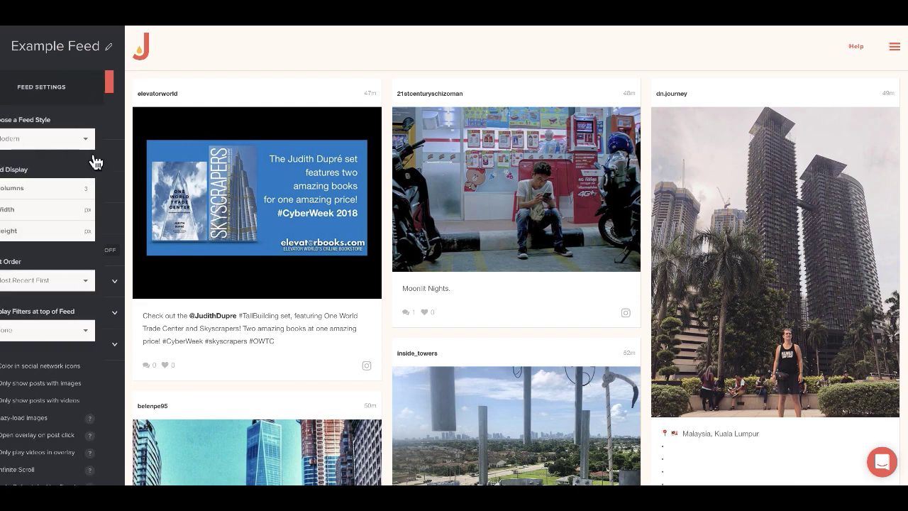
left_click(81, 139)
left_click(83, 159)
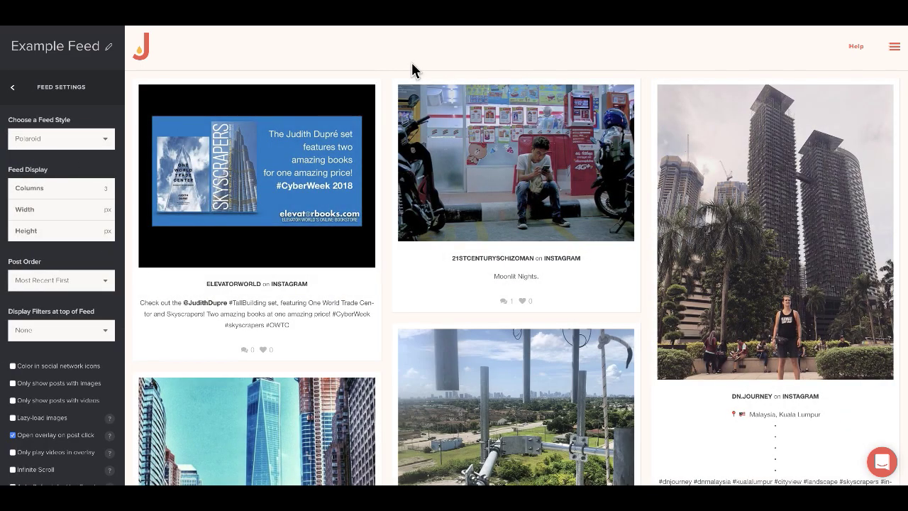
left_click(13, 87)
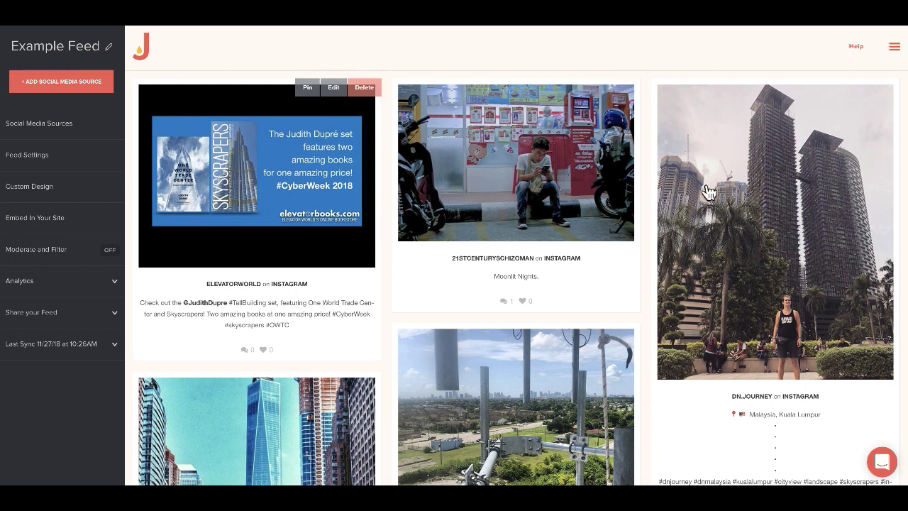
Go back to the Enterprise Account page and add a new feed with the Twitter hashtag "conference" as its source.
left_click(895, 48)
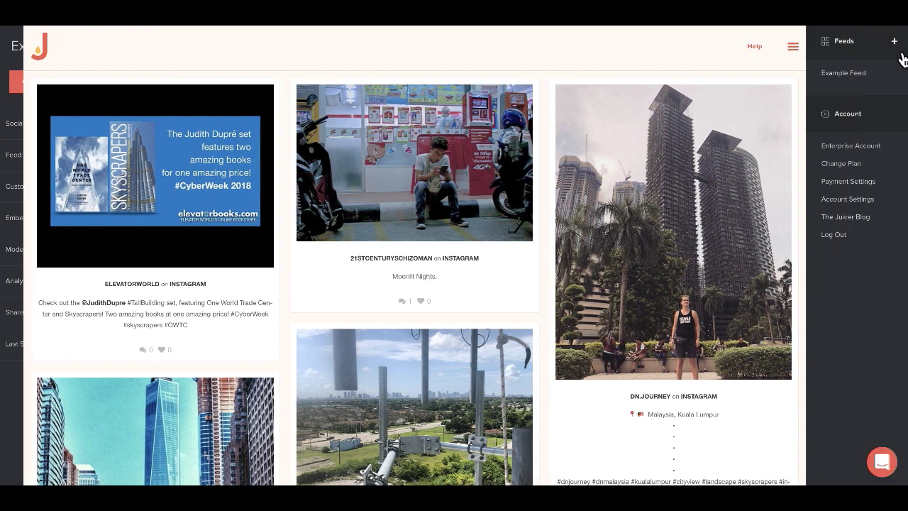
left_click(865, 146)
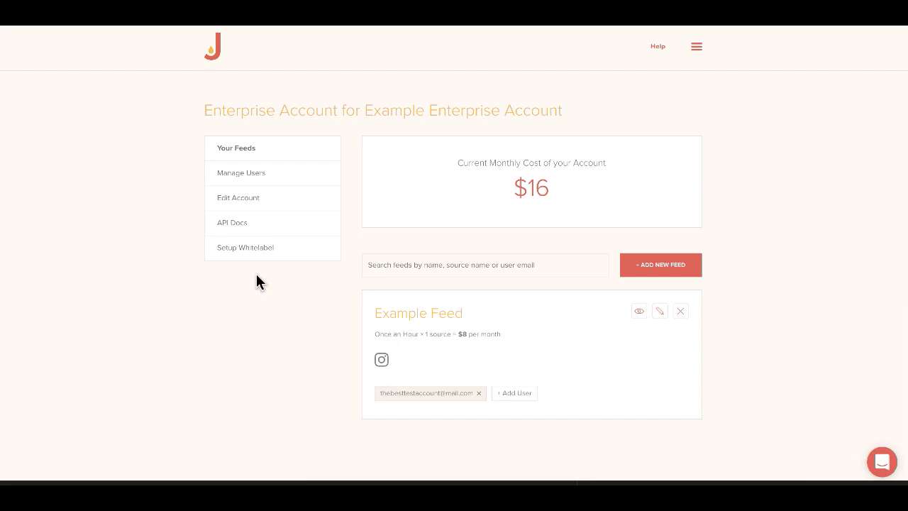
scroll(260, 282, "down", 1)
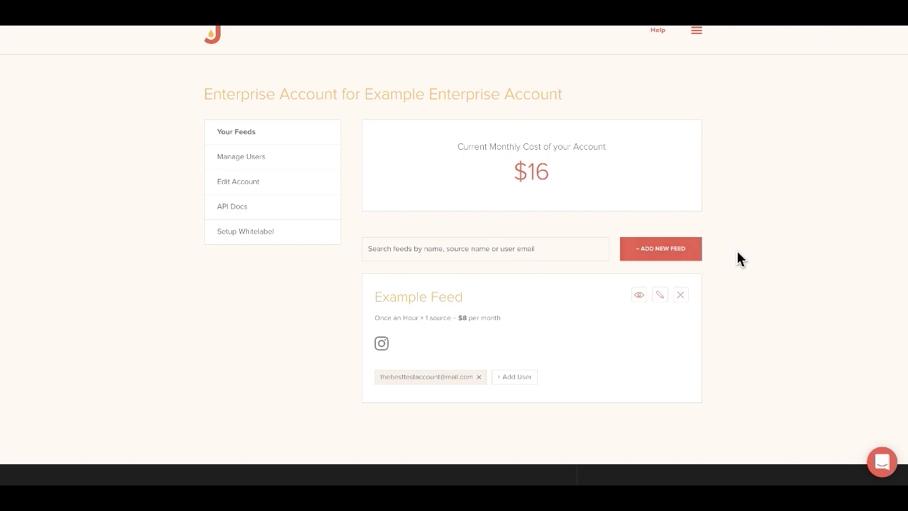
left_click(665, 255)
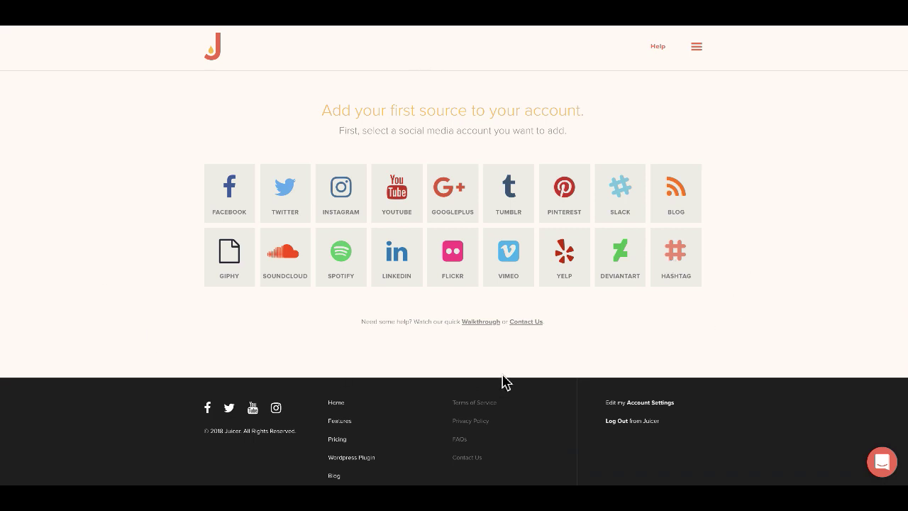
left_click(299, 191)
left_click(474, 70)
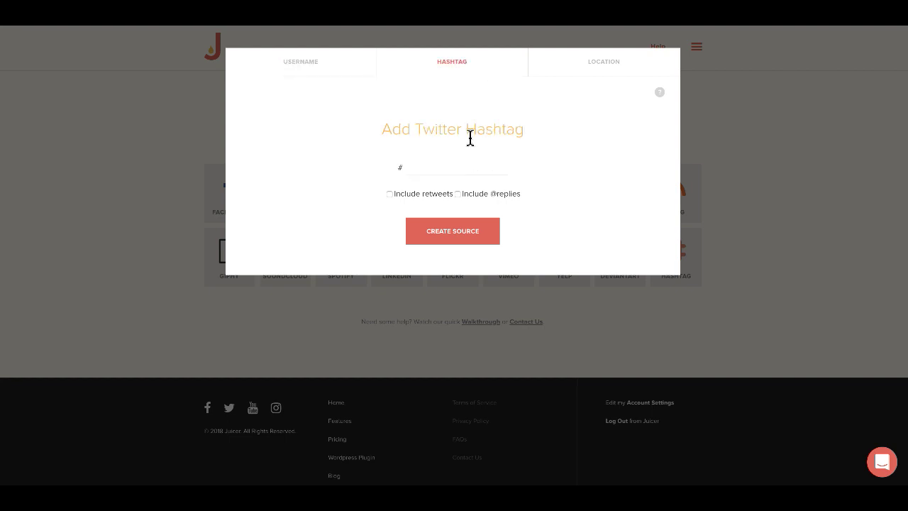
type("conference")
key("Return")
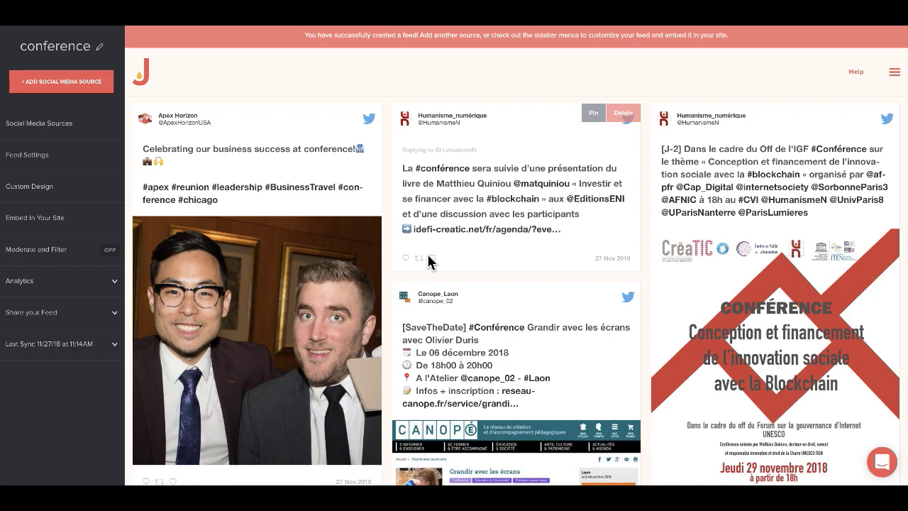
Look over the new conference feed's posts, then return to the Enterprise Account page and view its feed list.
scroll(429, 262, "down", 2)
scroll(445, 264, "up", 2)
left_click(894, 72)
left_click(862, 164)
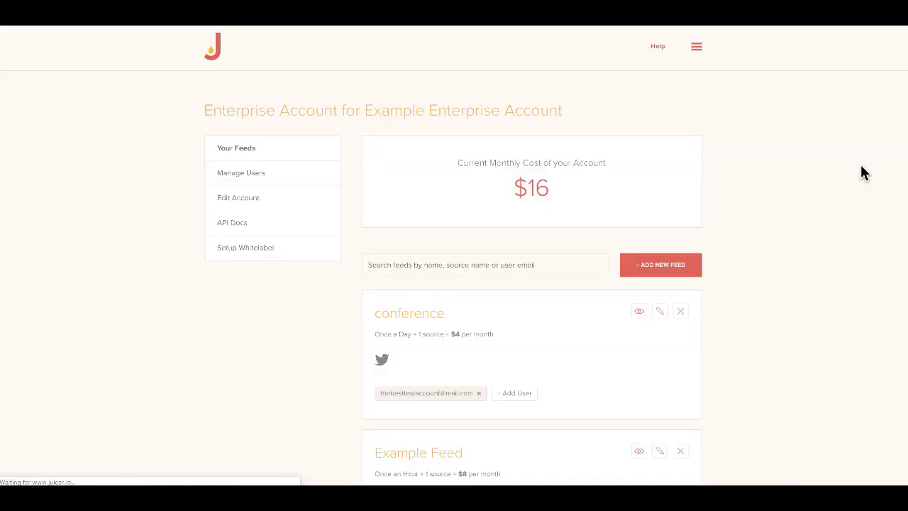
scroll(425, 241, "down", 2)
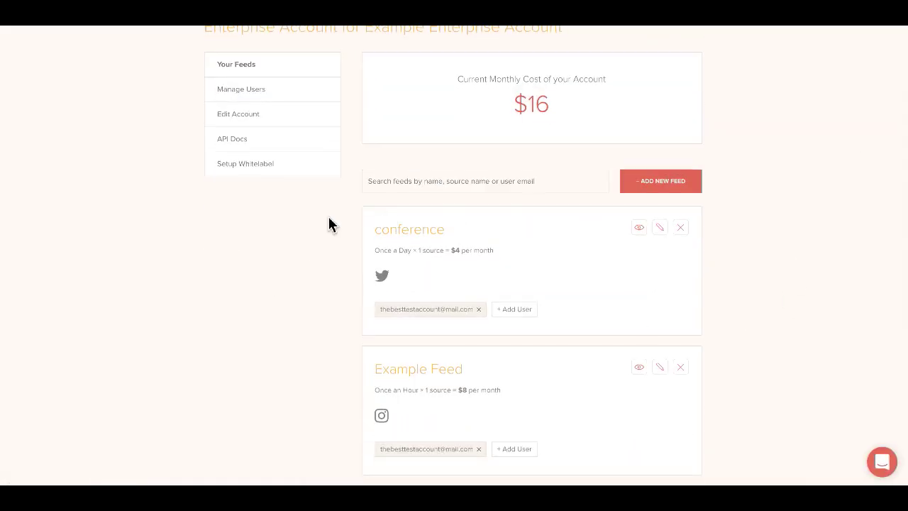
scroll(755, 329, "down", 1)
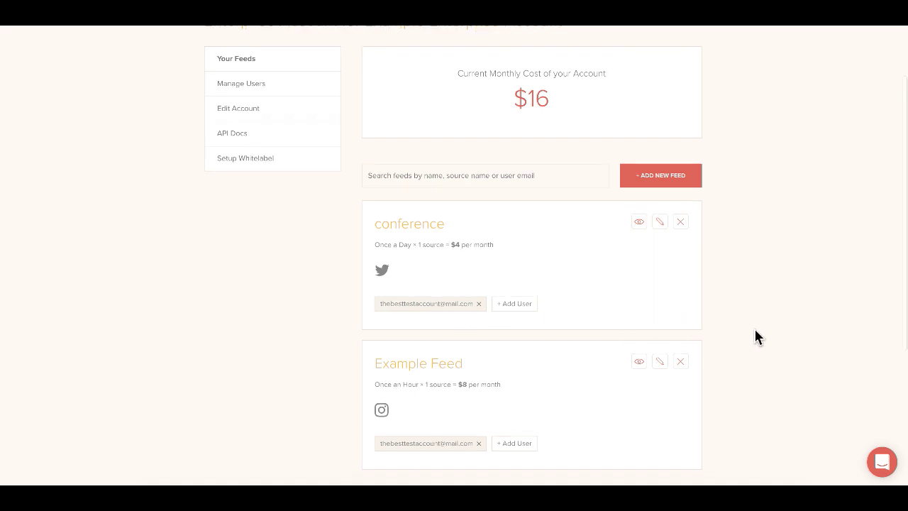
Rename the conference feed as "Hashtag Conference Example", set its update frequency to Once an Hour, and save the feed.
left_click(665, 226)
left_click_drag(338, 178, 385, 187)
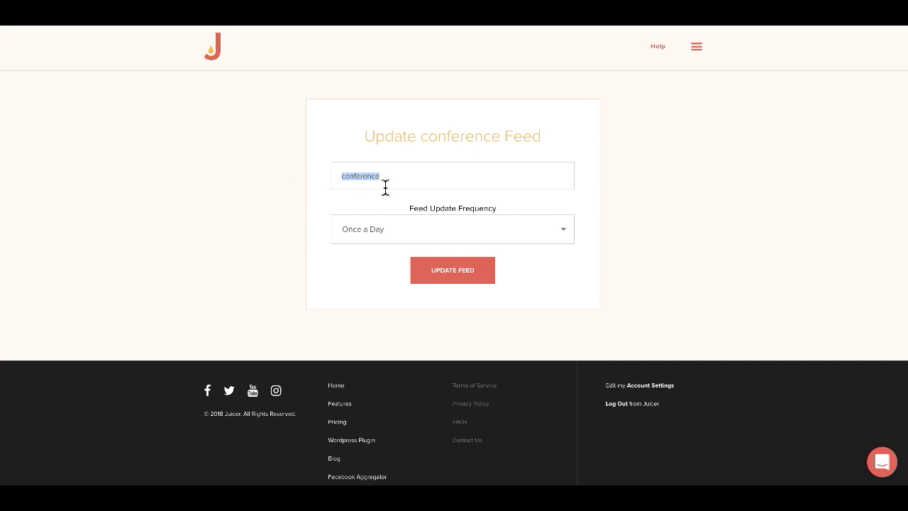
type("Hashtag Conference Example")
left_click(451, 234)
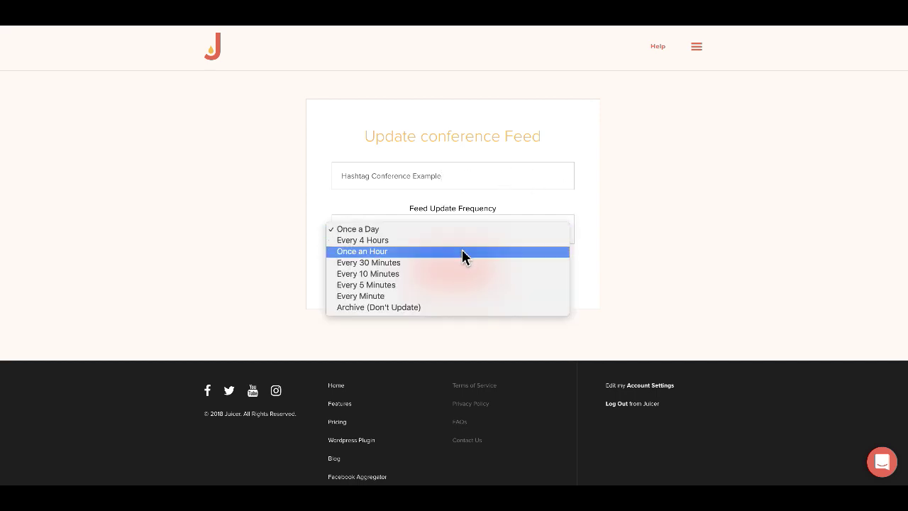
left_click(462, 251)
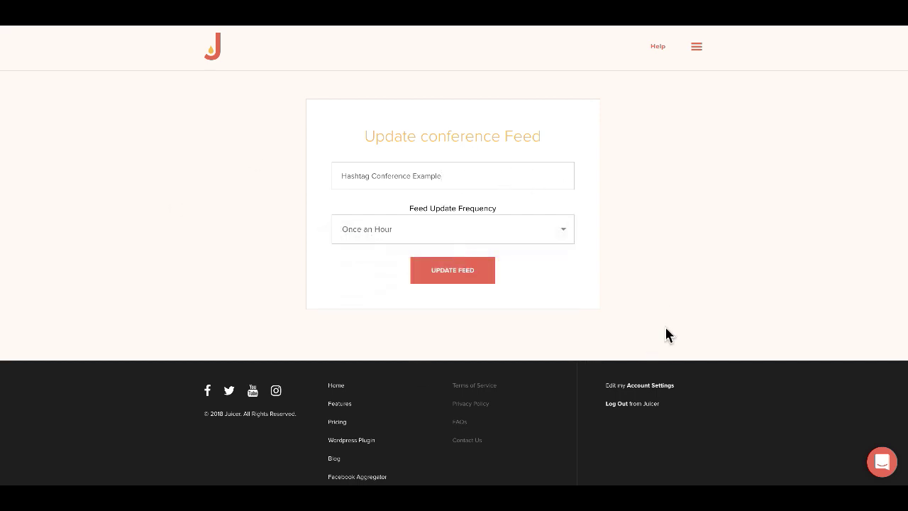
left_click(471, 273)
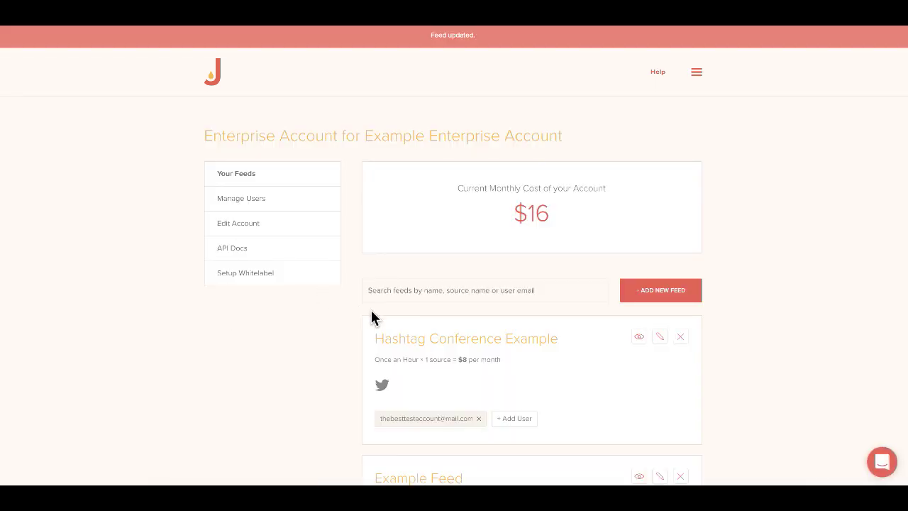
Review the feed list and check the source behind the Hashtag Conference Example feed's Twitter icon.
scroll(368, 318, "down", 1)
scroll(312, 314, "down", 3)
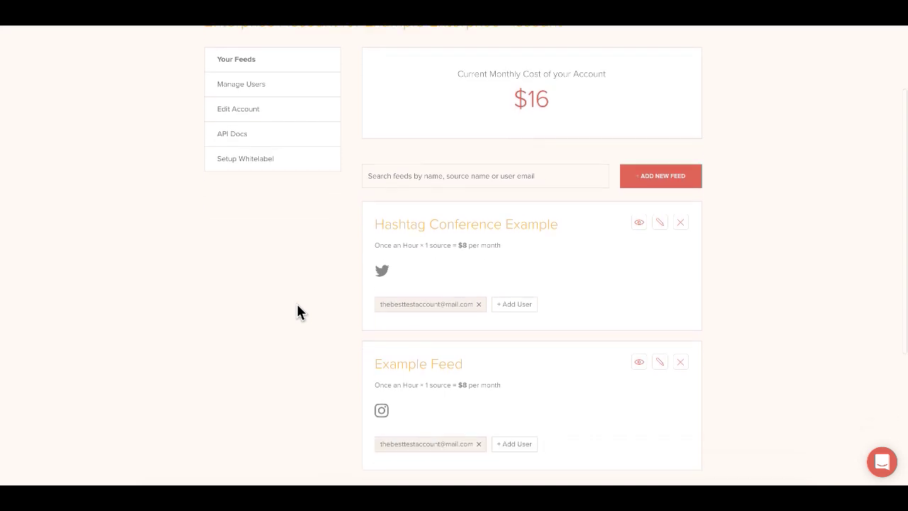
scroll(594, 349, "up", 1)
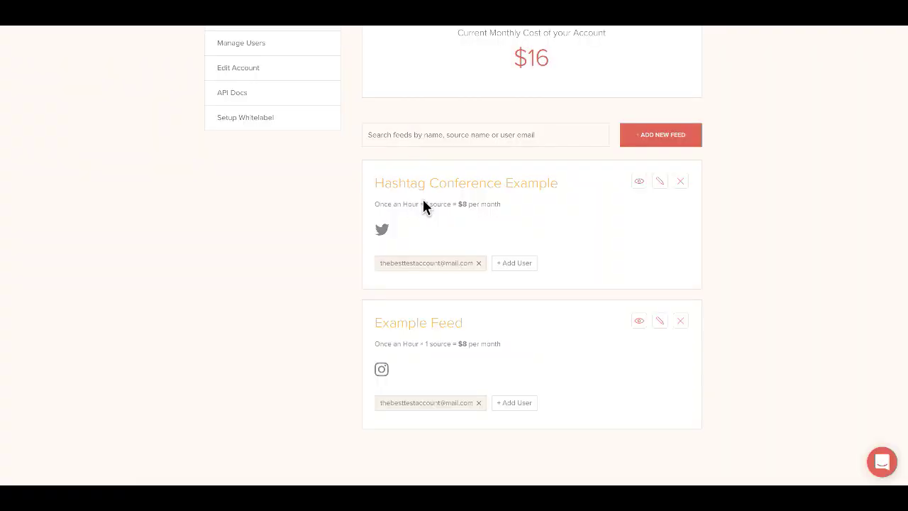
scroll(290, 365, "up", 1)
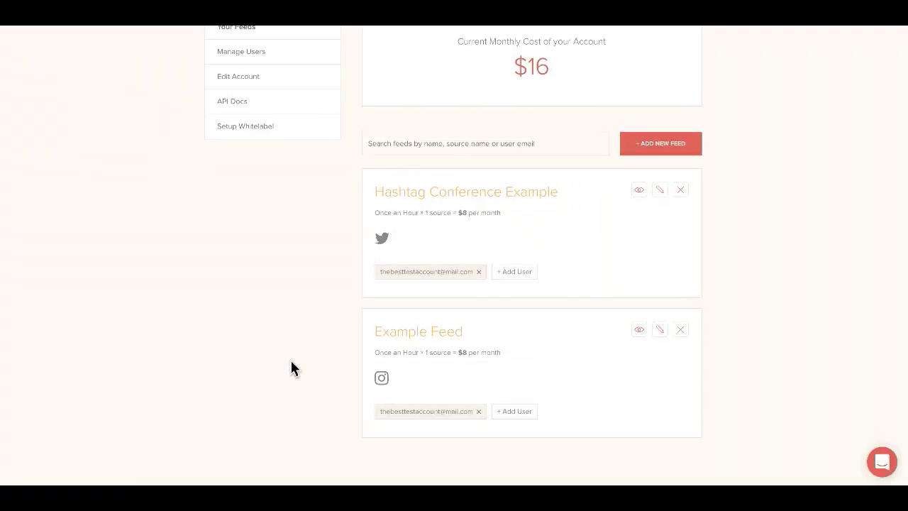
scroll(291, 366, "up", 1)
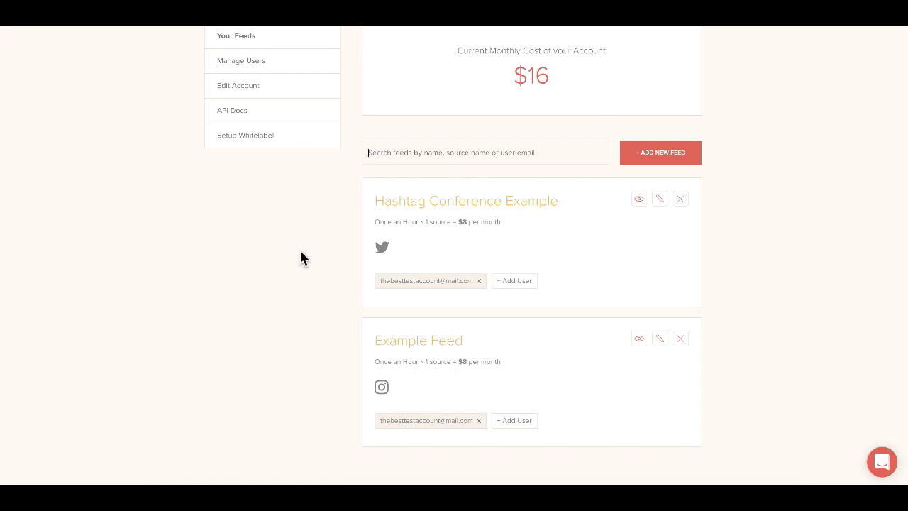
mouse_move(385, 256)
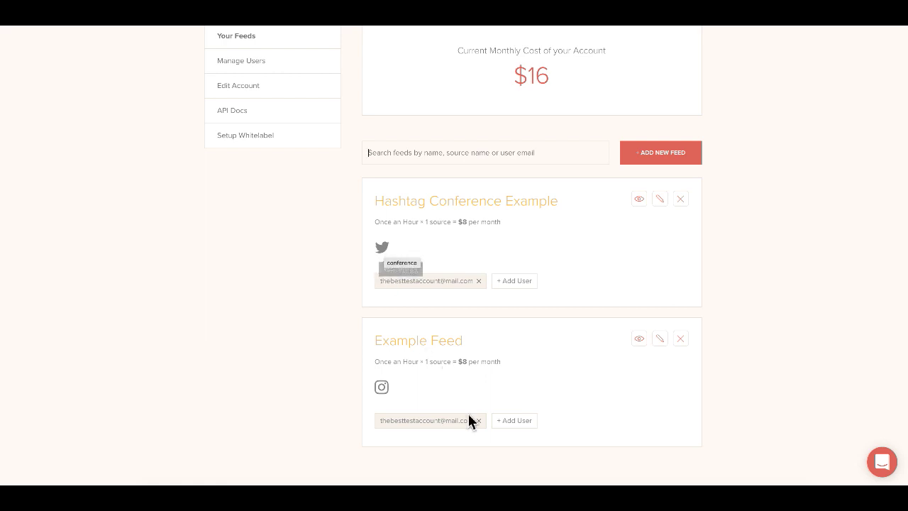
Search the feeds for "Hashtag", then clear the search.
type("Hasht")
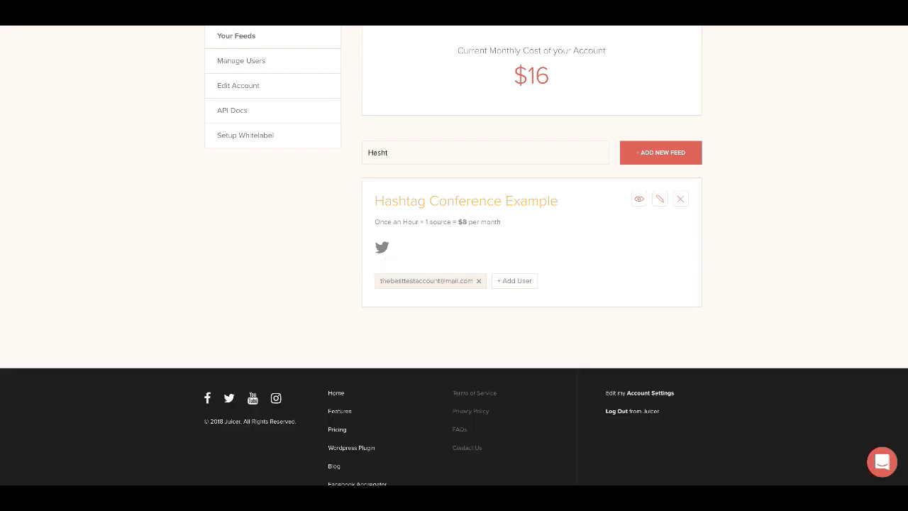
type("ag")
left_click(599, 152)
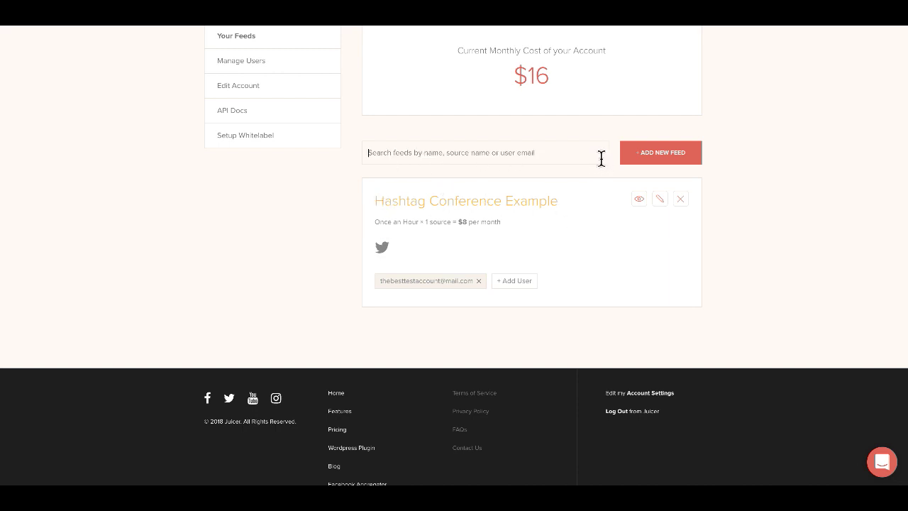
Open user management, view the form for adding a new admin, close it unfilled, and return to the feed list.
scroll(341, 282, "up", 1)
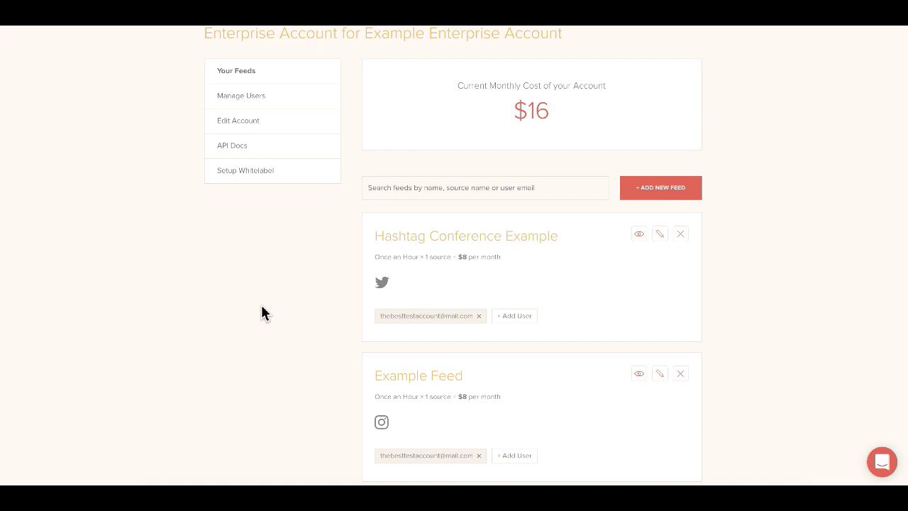
scroll(291, 312, "up", 1)
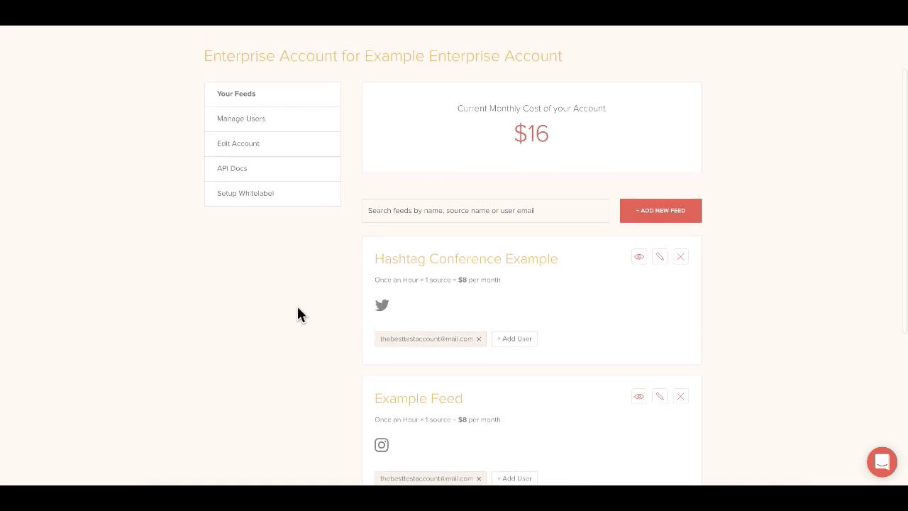
left_click(268, 130)
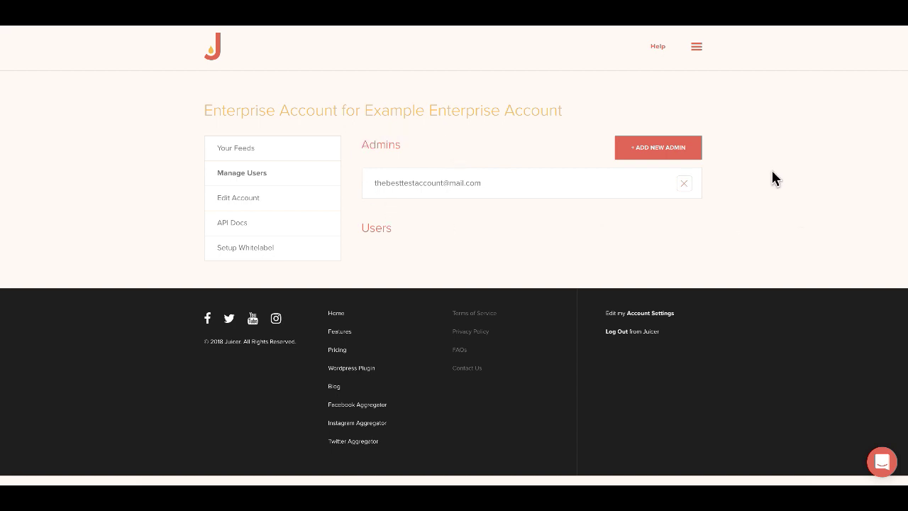
left_click(695, 156)
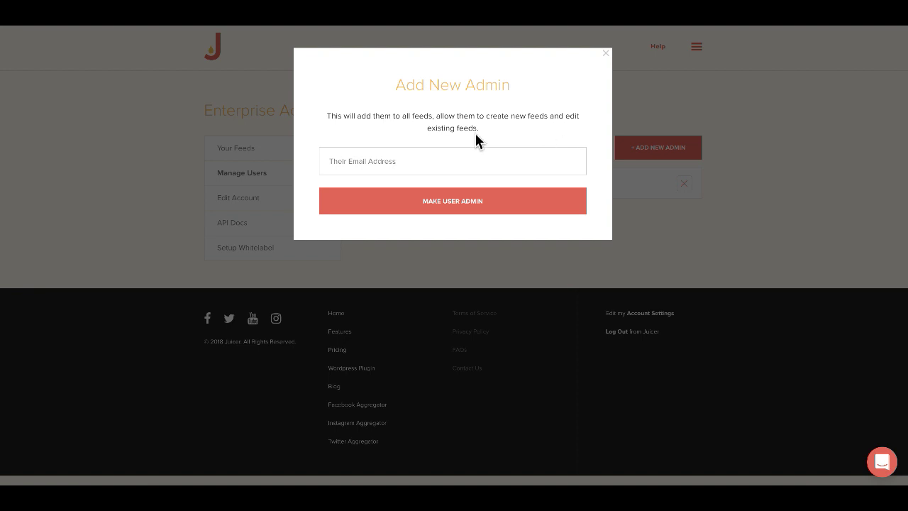
left_click(606, 54)
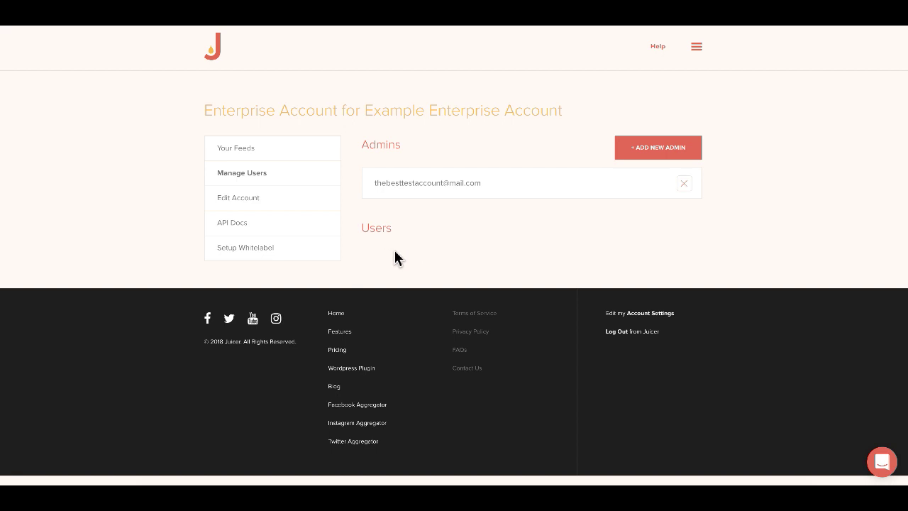
left_click(241, 154)
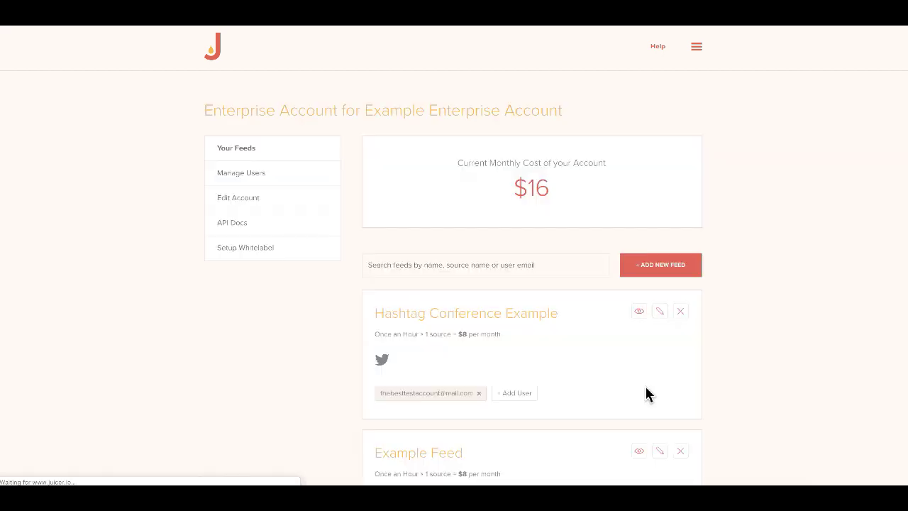
Open the form for adding a user to the Hashtag Conference Example feed and close it unfilled.
scroll(670, 365, "down", 3)
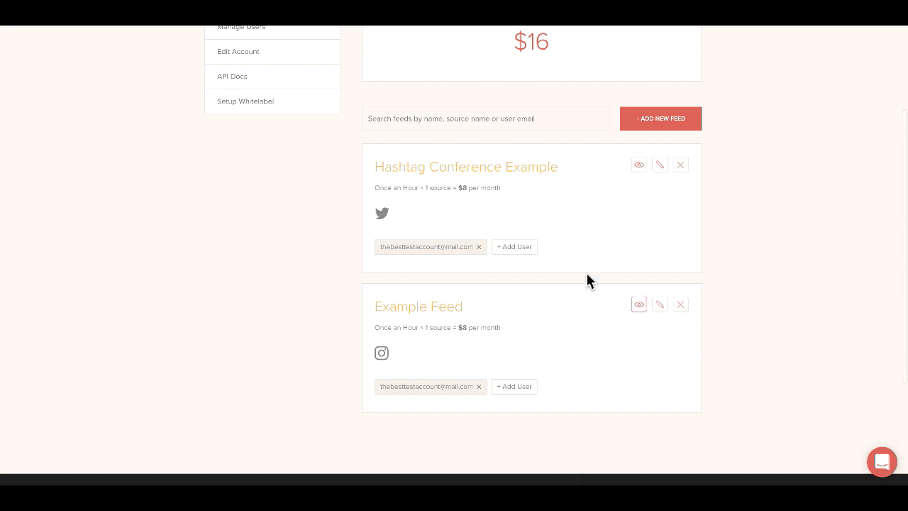
left_click(528, 248)
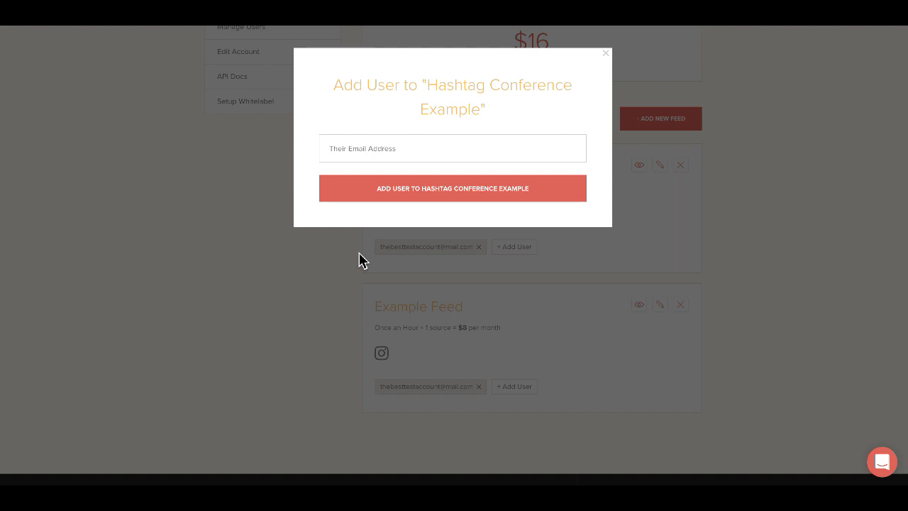
left_click(605, 53)
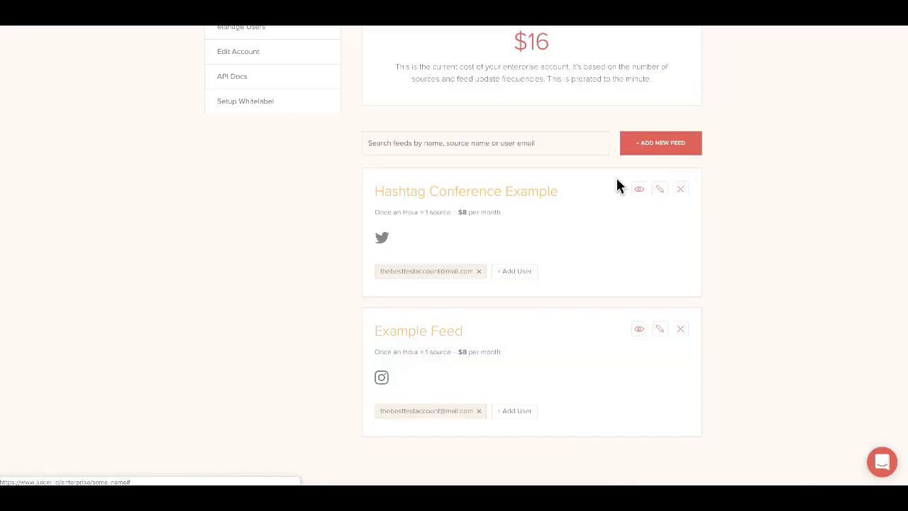
Open the Hashtag Conference Example feed to view its posts and feed options, and return to the enterprise account page.
scroll(739, 303, "up", 2)
scroll(208, 386, "down", 2)
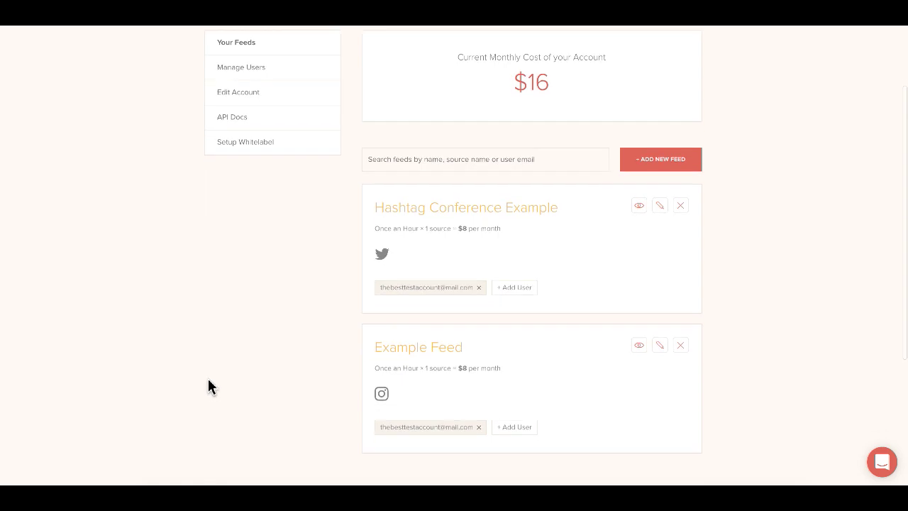
left_click(431, 203)
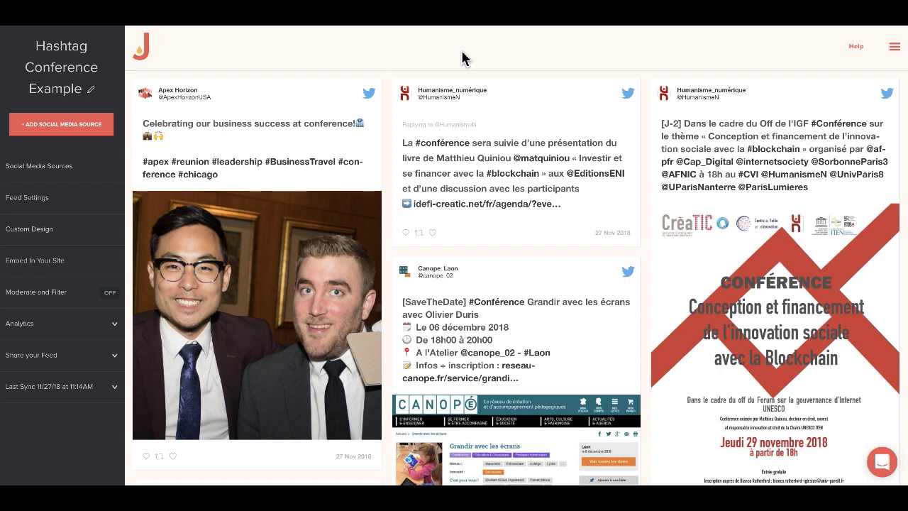
left_click(895, 55)
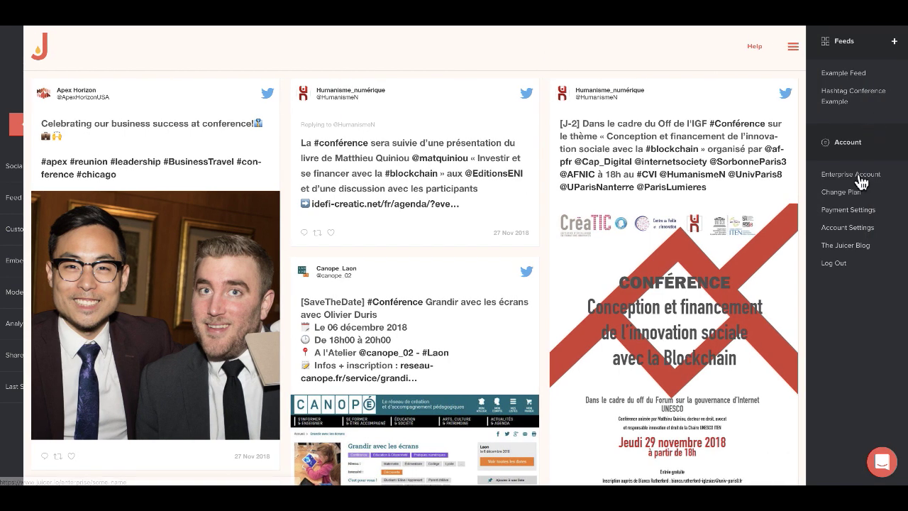
left_click(804, 176)
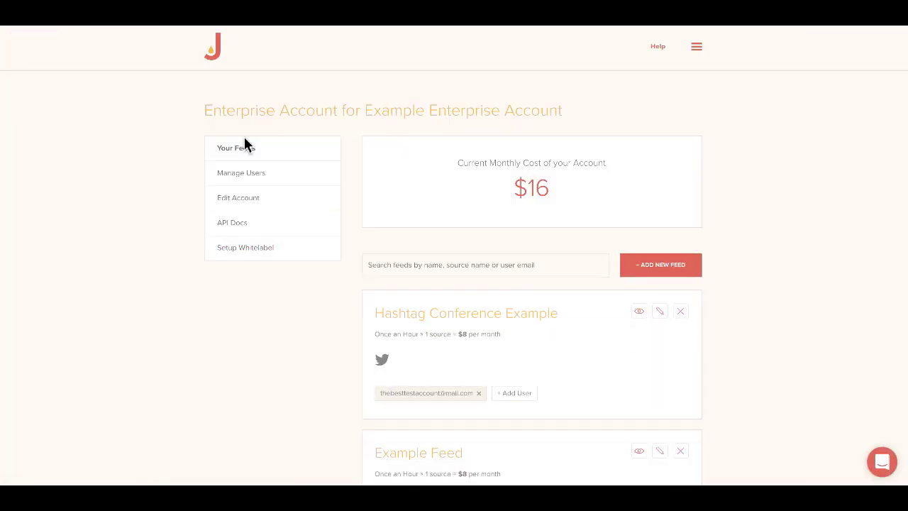
Open the enterprise account's info for editing and examine its name, website URL and logo URL fields without changing them.
scroll(154, 241, "down", 1)
scroll(171, 282, "down", 1)
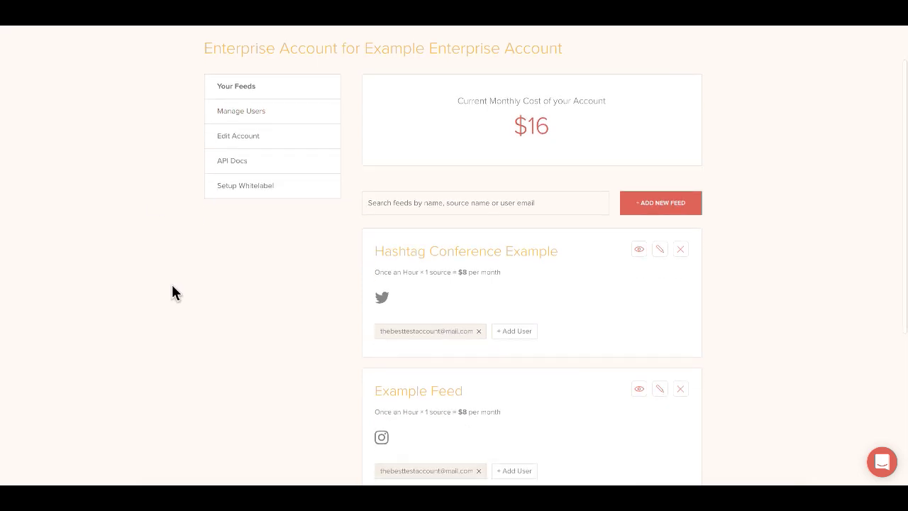
scroll(171, 283, "up", 1)
scroll(165, 287, "down", 1)
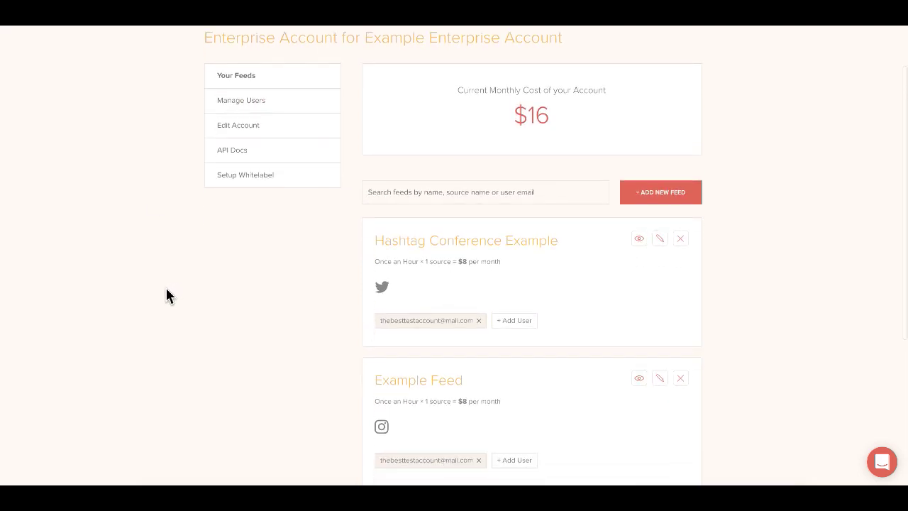
left_click(277, 138)
left_click_drag(460, 210, 353, 207)
left_click(341, 177)
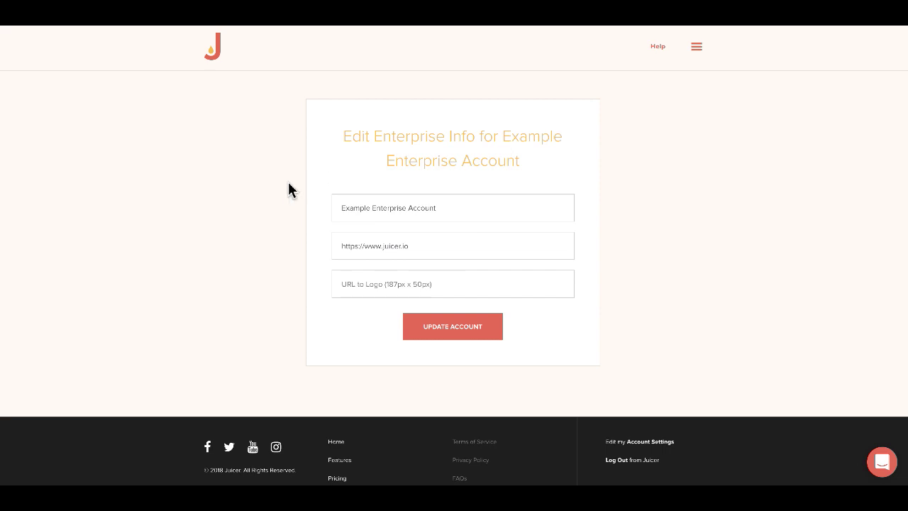
left_click_drag(442, 250, 331, 253)
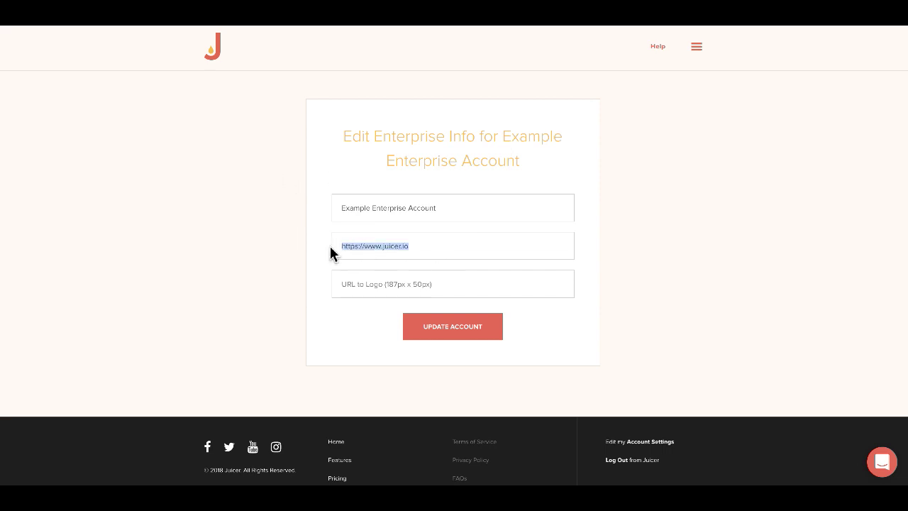
left_click(465, 286)
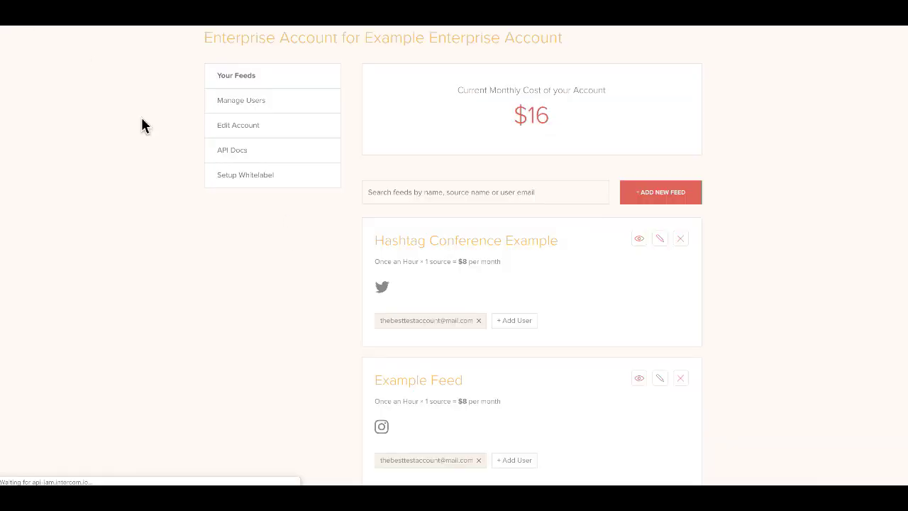
Open the API documentation, examine the Overview and the Feed object's fields, and return to the enterprise feed list.
scroll(328, 213, "up", 1)
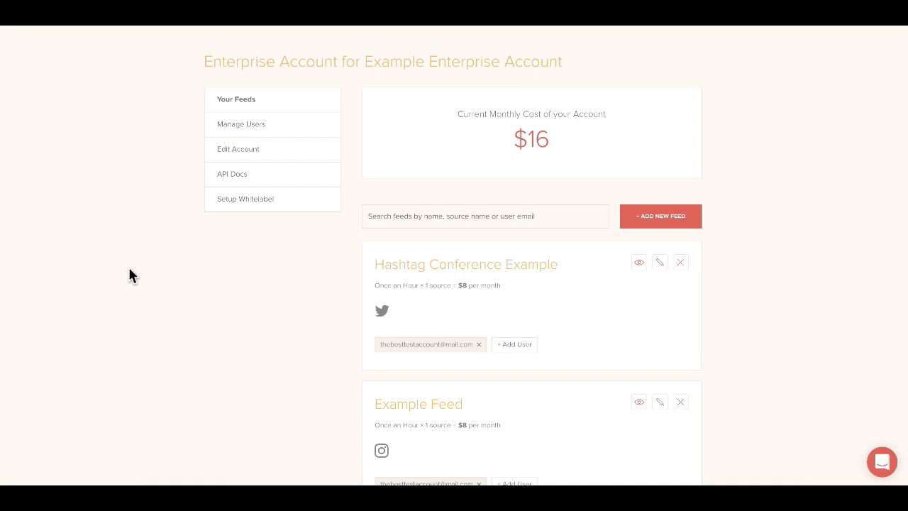
left_click(239, 182)
scroll(506, 285, "down", 3)
scroll(506, 285, "down", 1)
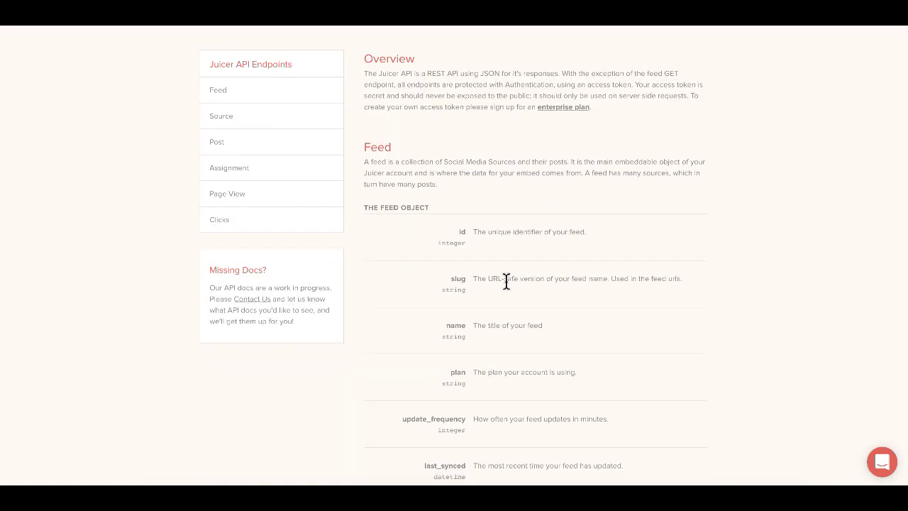
scroll(507, 284, "down", 3)
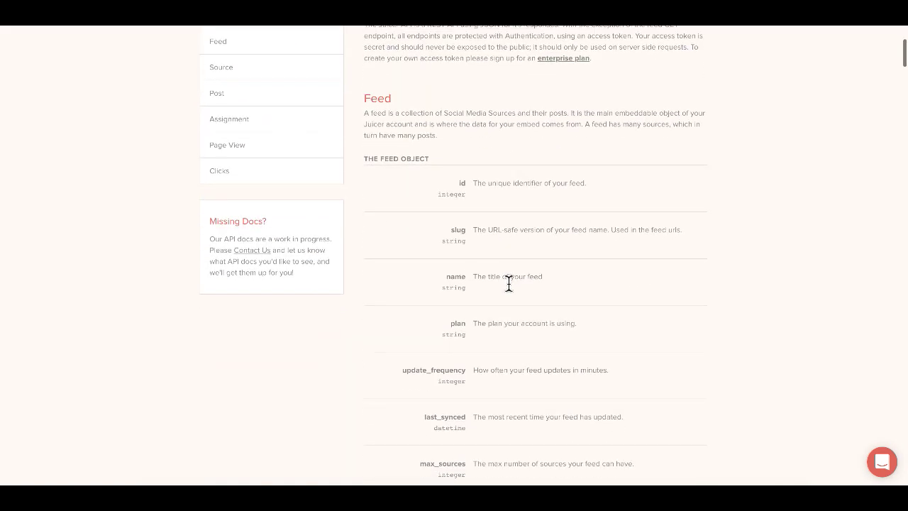
scroll(588, 286, "down", 1)
scroll(588, 287, "up", 3)
scroll(590, 287, "down", 1)
scroll(737, 297, "down", 1)
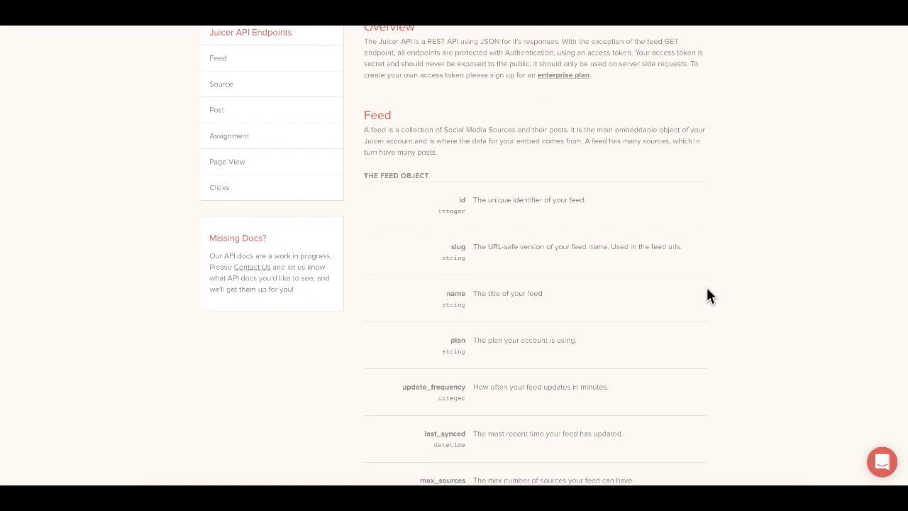
scroll(707, 295, "up", 1)
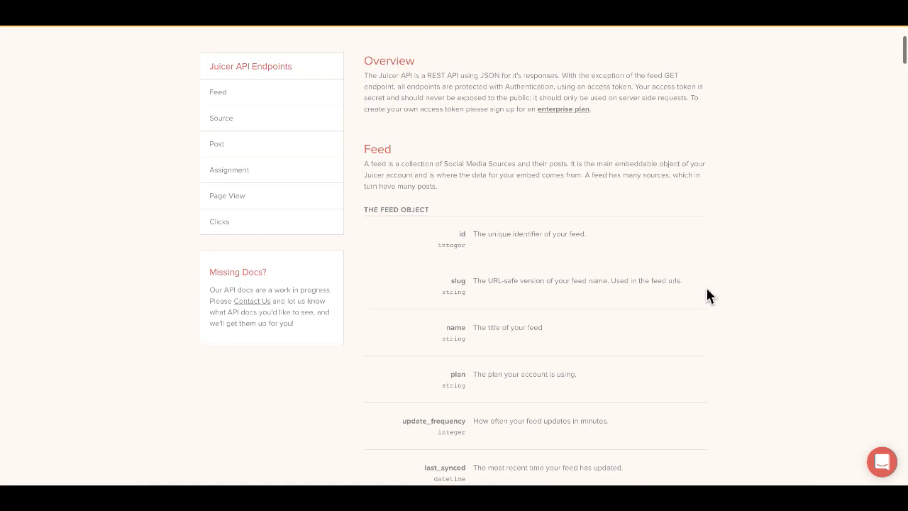
key("alt+Left")
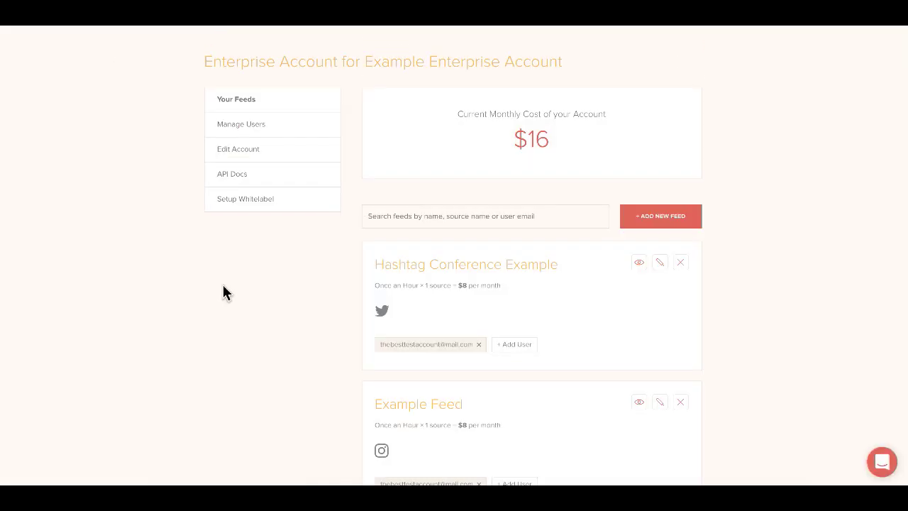
Open the whitelabel setup, view its custom domain instructions and URL field, and go back to the feed list.
scroll(847, 270, "down", 1)
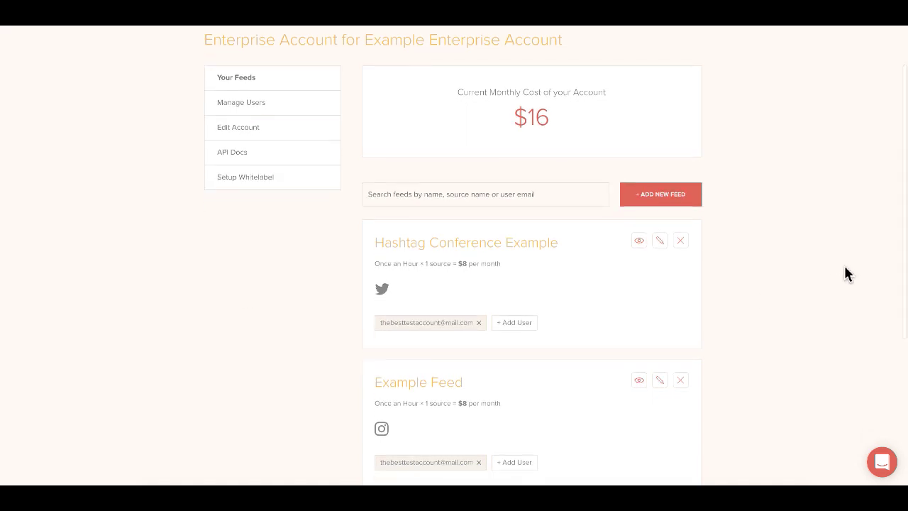
scroll(645, 333, "down", 1)
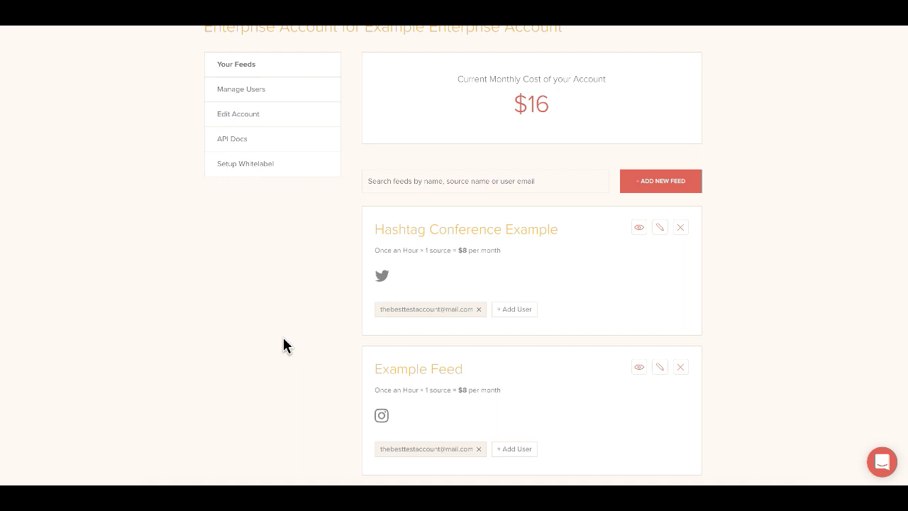
scroll(284, 340, "up", 1)
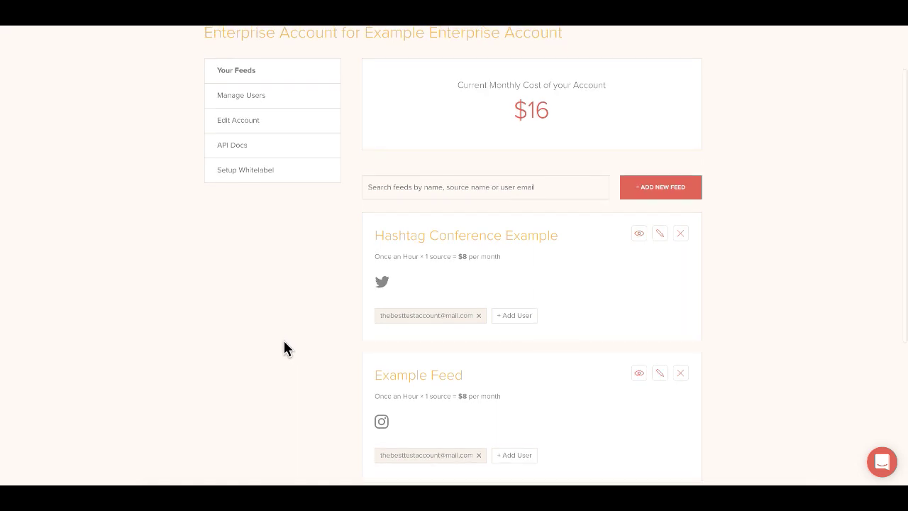
left_click(261, 177)
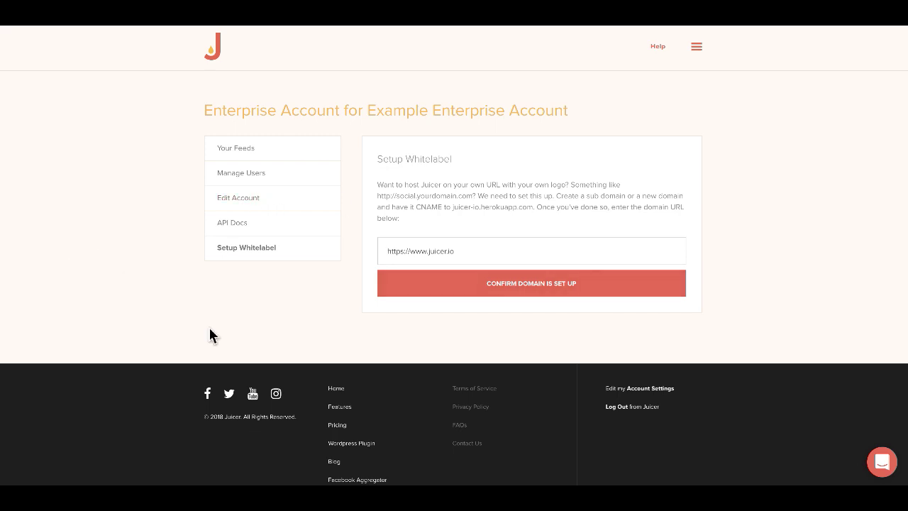
left_click(253, 158)
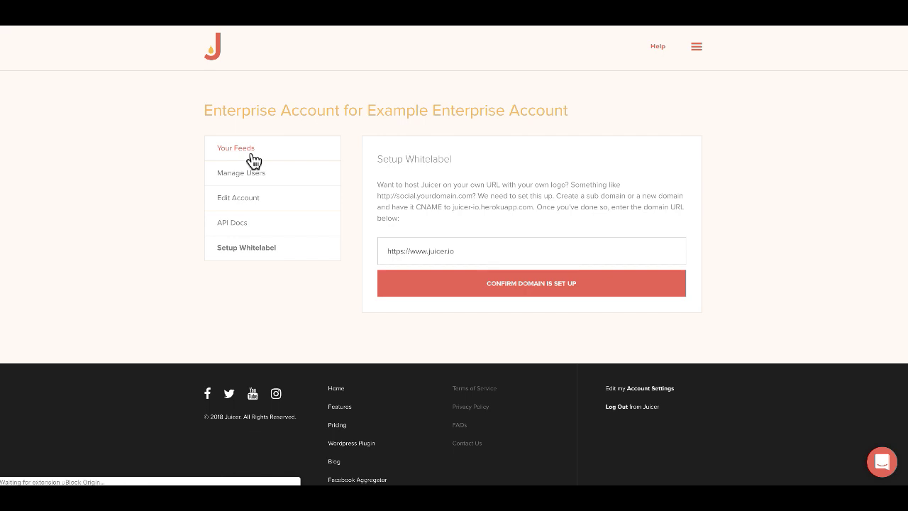
scroll(247, 333, "down", 1)
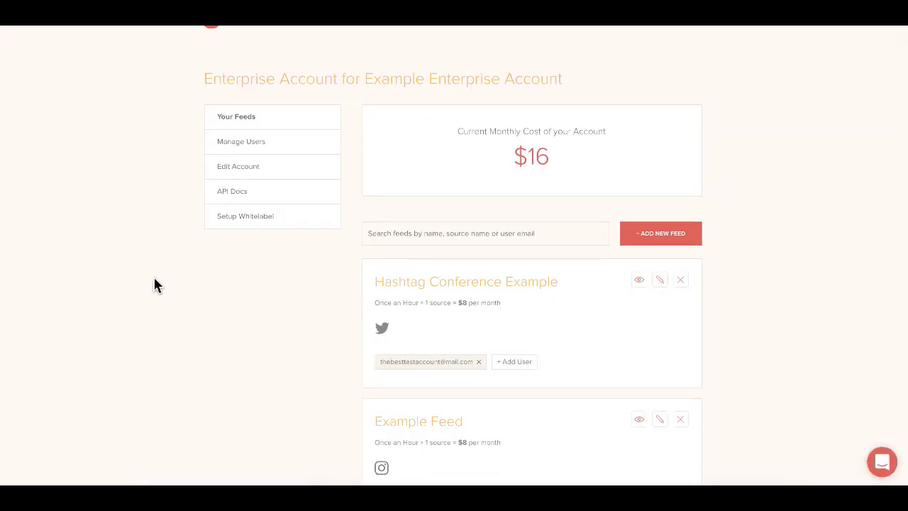
scroll(153, 277, "down", 1)
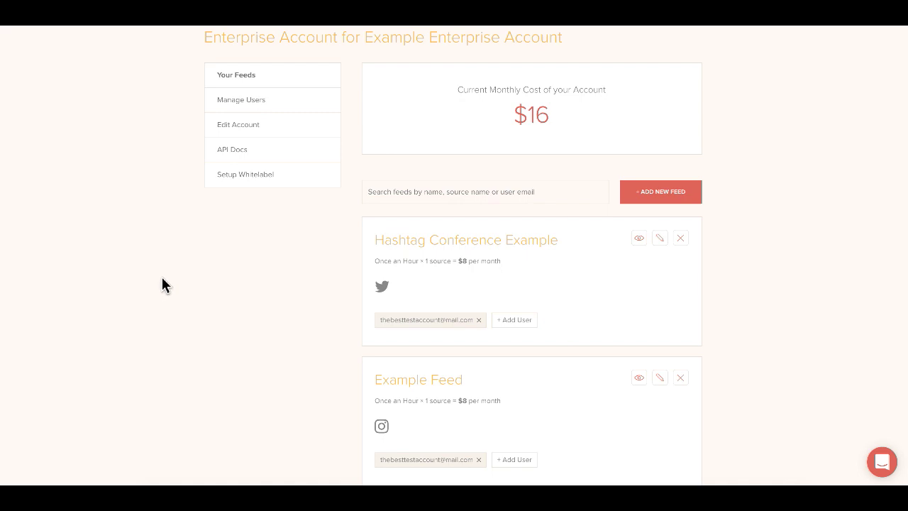
scroll(168, 291, "down", 1)
scroll(188, 290, "up", 1)
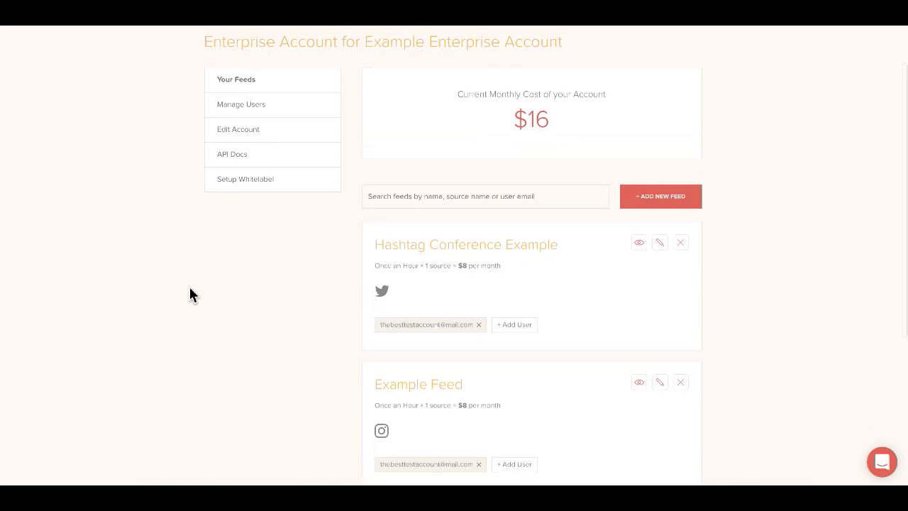
scroll(190, 294, "up", 1)
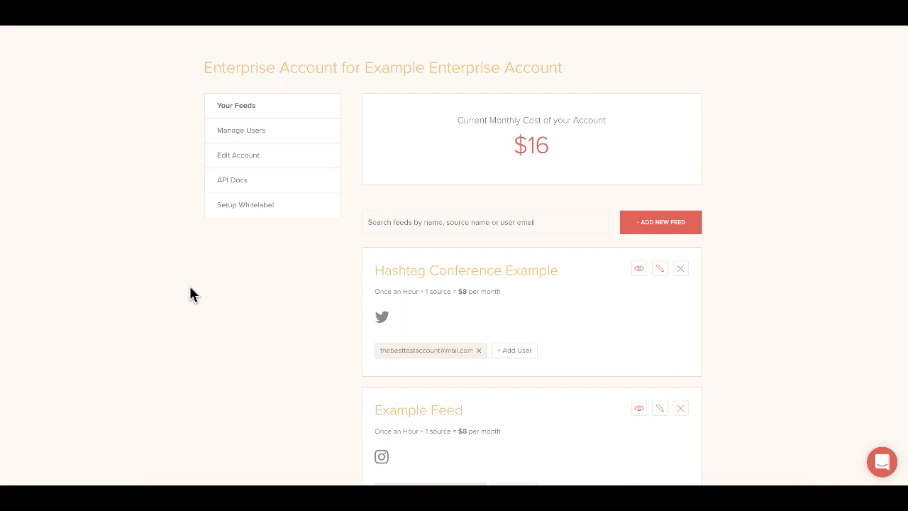
scroll(201, 346, "down", 1)
scroll(201, 344, "up", 1)
In the Enterprise pricing calculator, set the social media sources to 2 and try adjusting the update frequency to check the monthly cost.
scroll(200, 343, "down", 2)
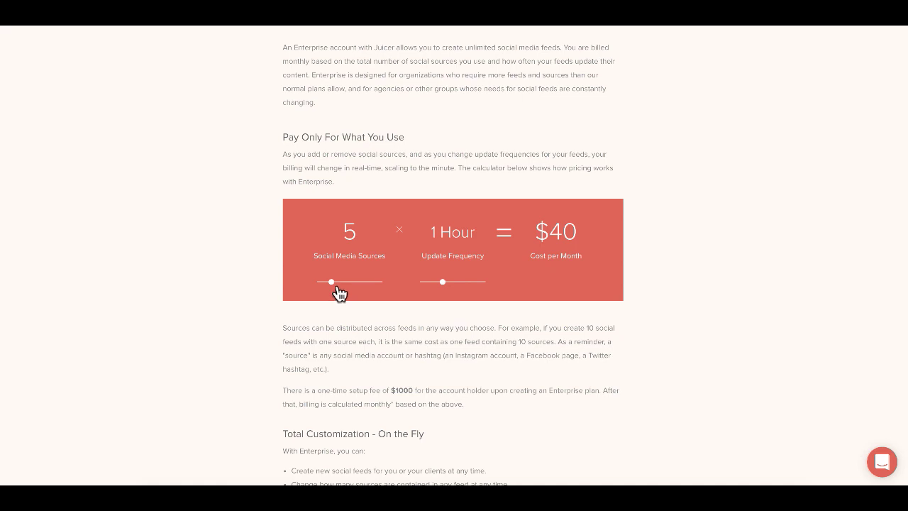
left_click_drag(337, 287, 334, 293)
left_click_drag(333, 294, 331, 293)
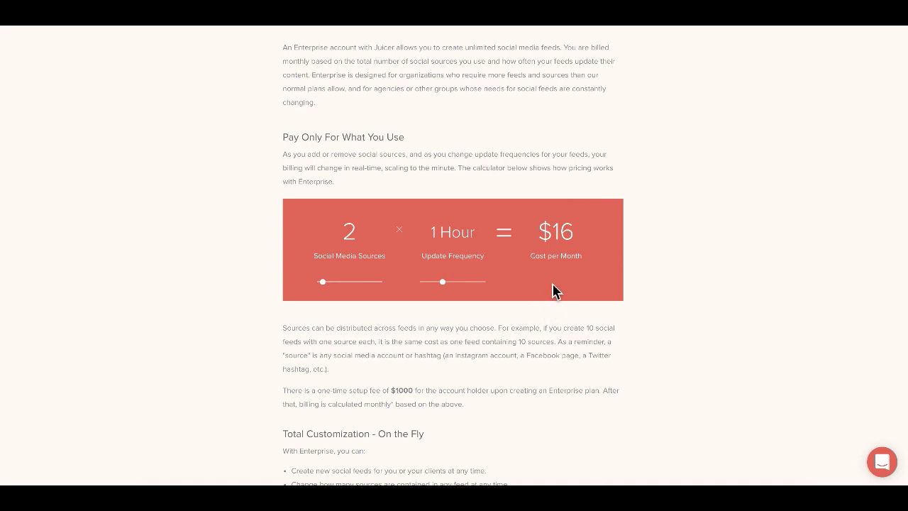
mouse_move(453, 289)
left_mouse_down()
mouse_move(477, 291)
mouse_move(447, 291)
left_mouse_up()
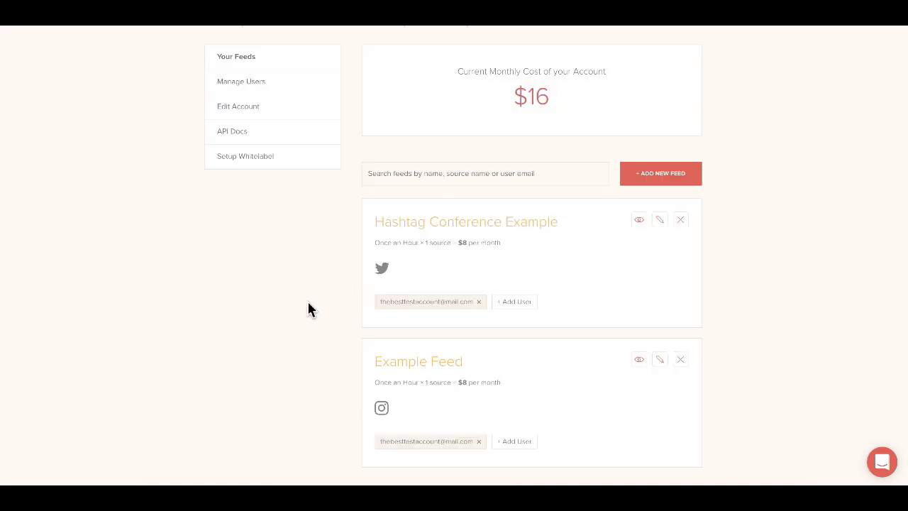
Review the account's current monthly cost and its explanation against the update frequency, sources and cost listed for each feed.
scroll(308, 307, "down", 1)
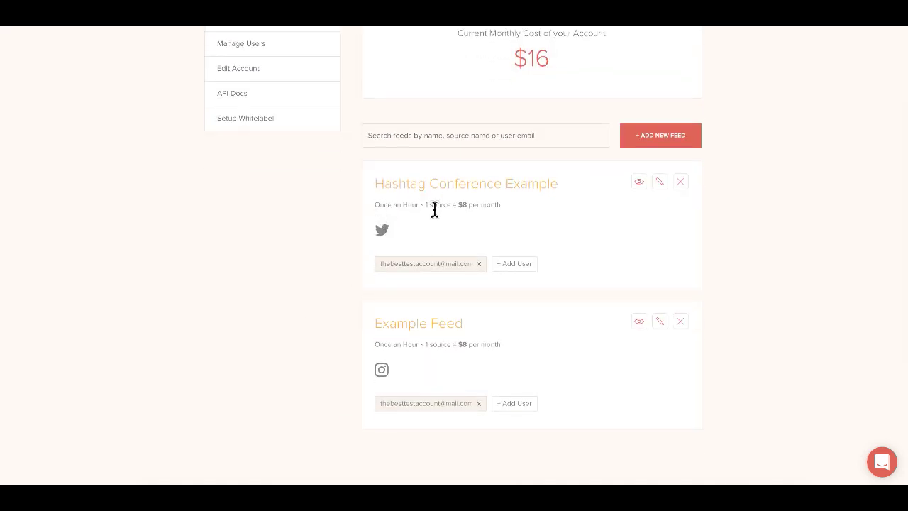
scroll(553, 380, "up", 1)
scroll(561, 118, "up", 2)
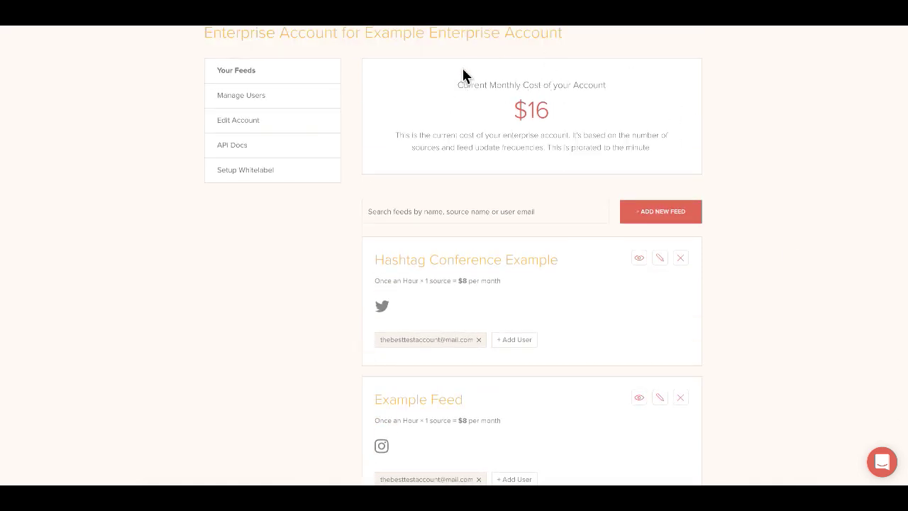
scroll(432, 372, "down", 1)
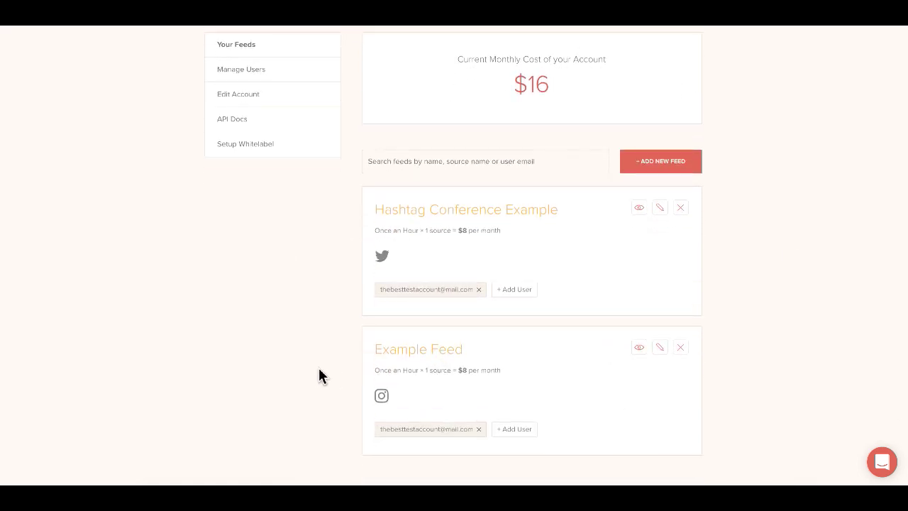
scroll(290, 365, "down", 1)
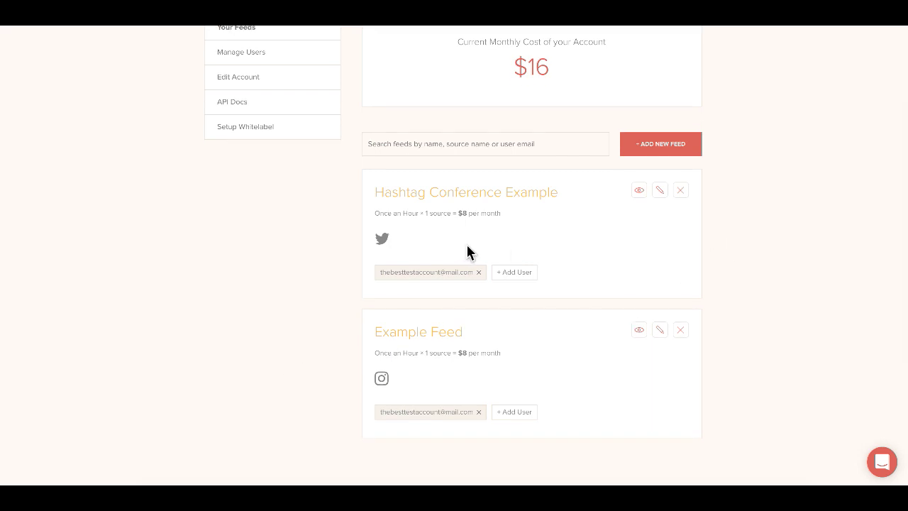
scroll(436, 280, "up", 1)
mouse_move(460, 140)
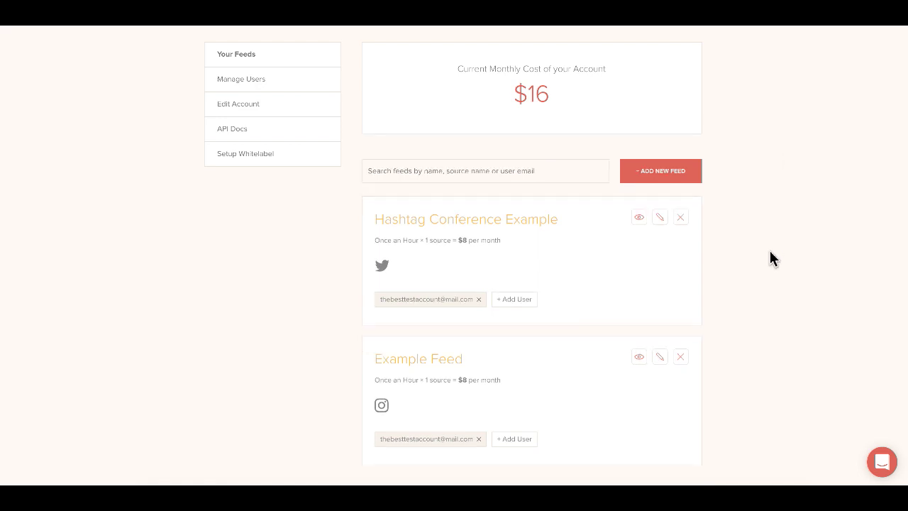
Set the Hashtag Conference Example feed's update frequency to Every Minute and save the update.
scroll(768, 254, "down", 1)
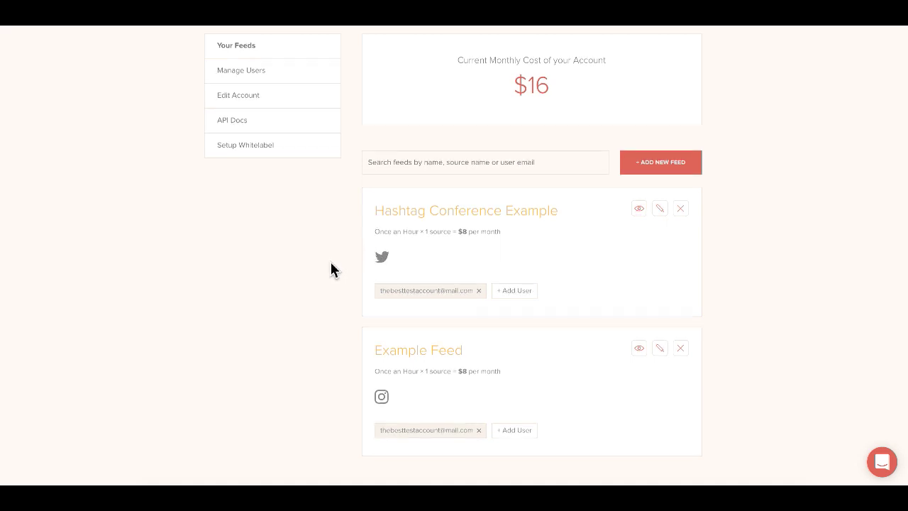
scroll(331, 270, "down", 1)
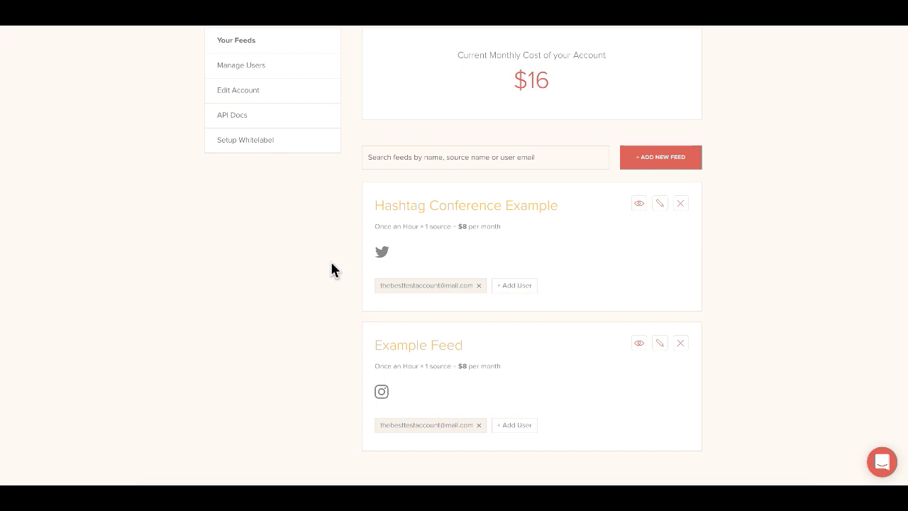
left_click(667, 207)
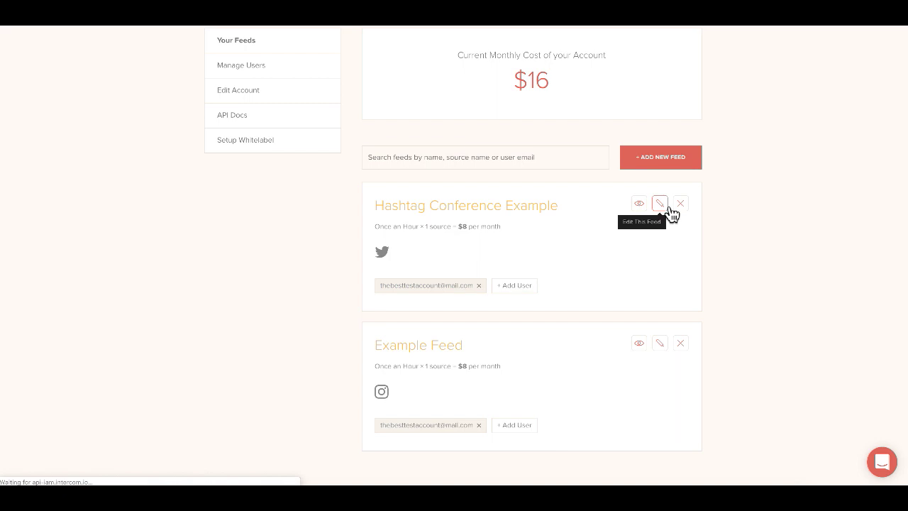
left_click(410, 250)
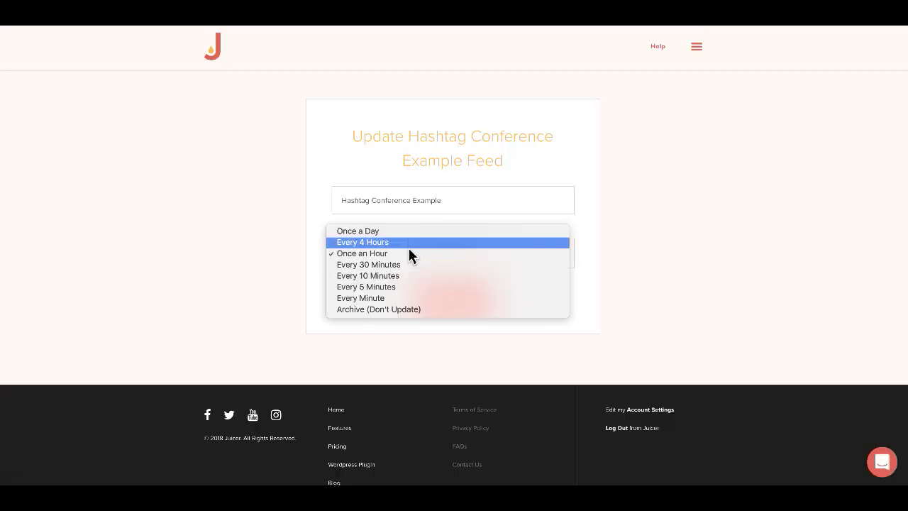
left_click(405, 298)
left_click(454, 302)
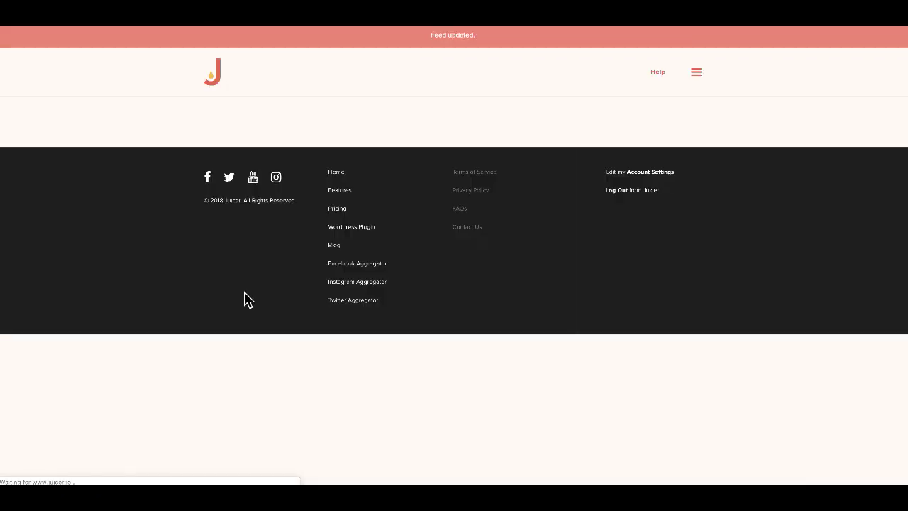
Compare the Hashtag Conference Example feed's new monthly cost with the account's current monthly cost.
scroll(383, 292, "down", 3)
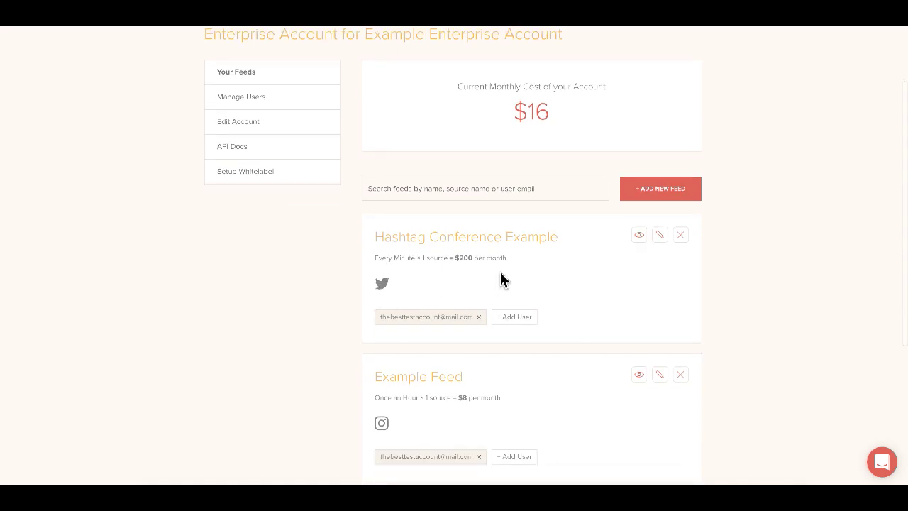
scroll(331, 272, "down", 1)
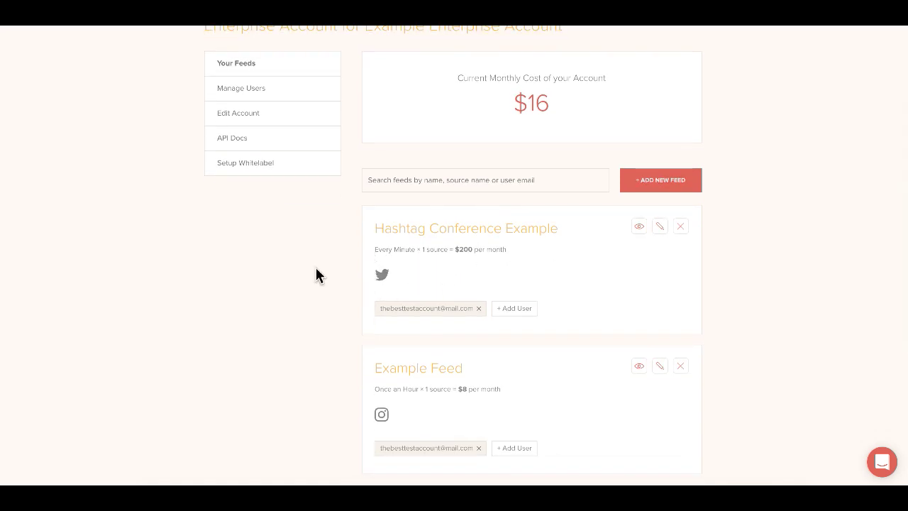
scroll(277, 315, "down", 1)
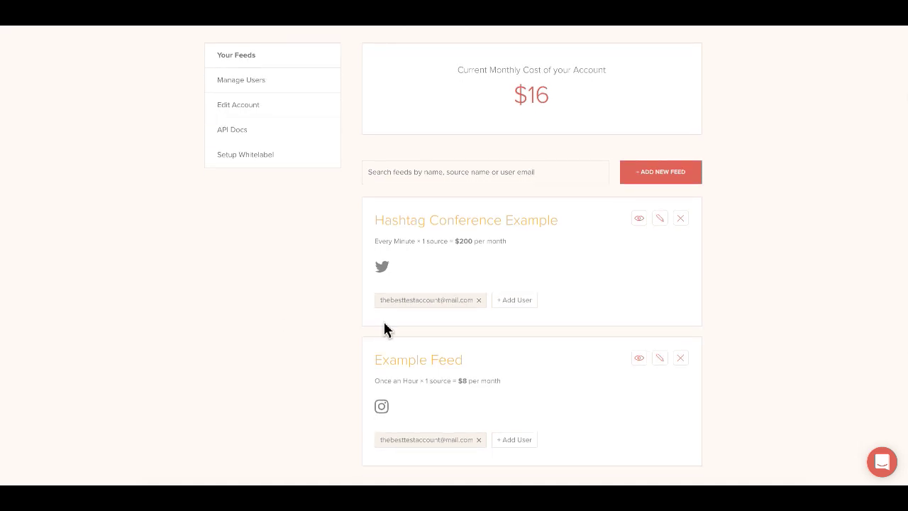
mouse_move(469, 87)
scroll(746, 307, "down", 1)
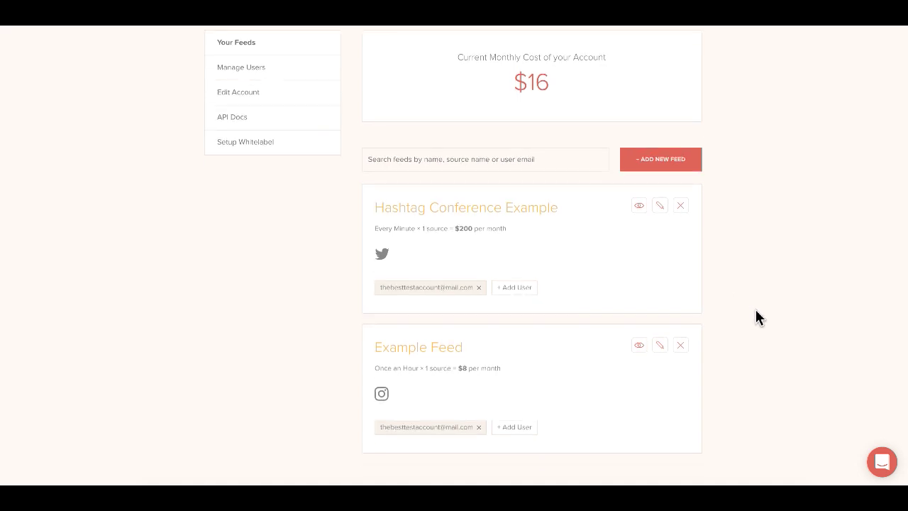
scroll(756, 309, "up", 2)
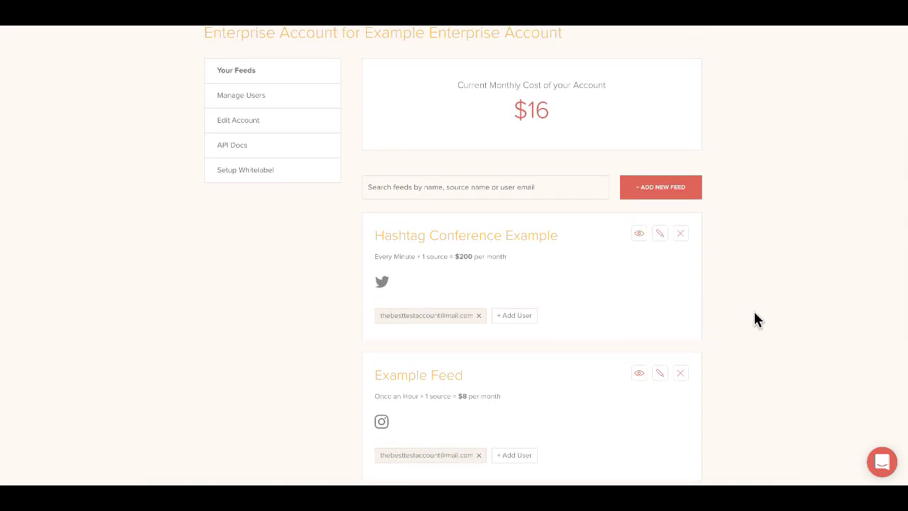
scroll(758, 320, "down", 1)
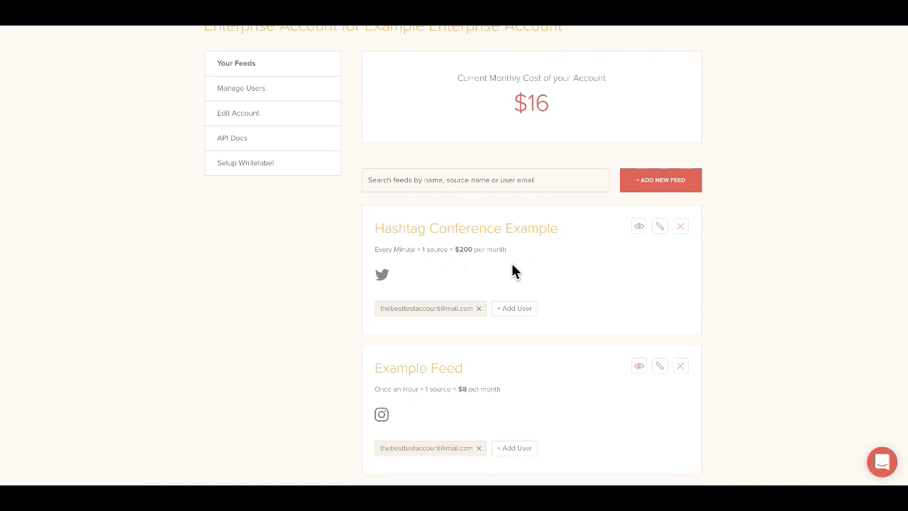
Set the Hashtag Conference Example feed's update frequency back to Once an Hour and save the update.
left_click(658, 227)
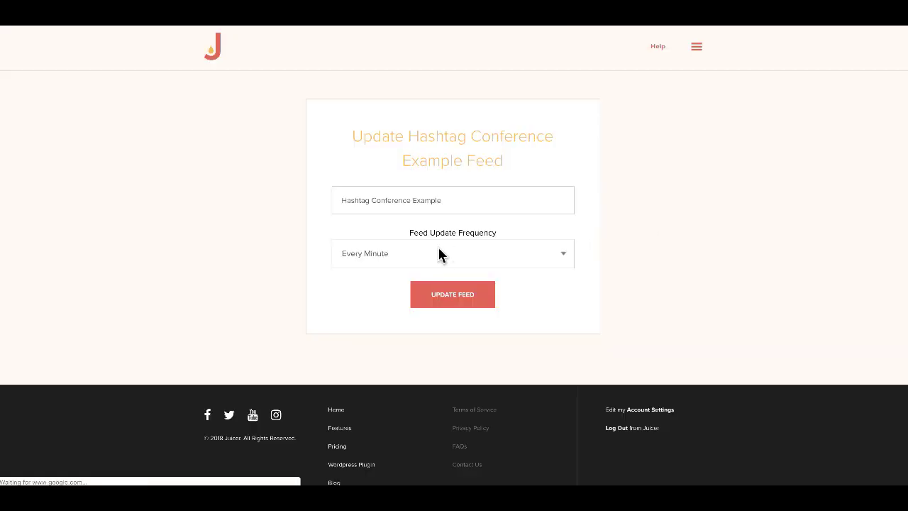
left_click(438, 253)
left_click(425, 211)
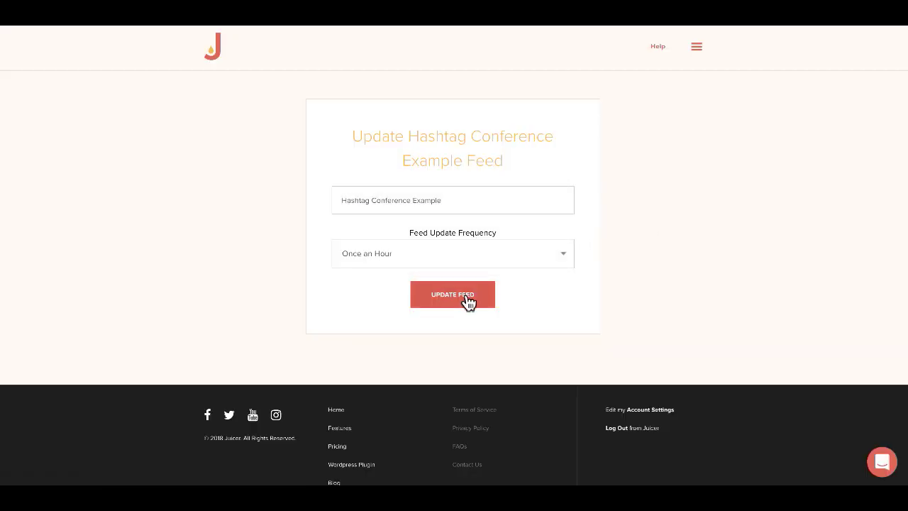
left_click(466, 301)
Review the update frequency, source and monthly cost of both feeds in the enterprise feed list.
scroll(391, 392, "down", 1)
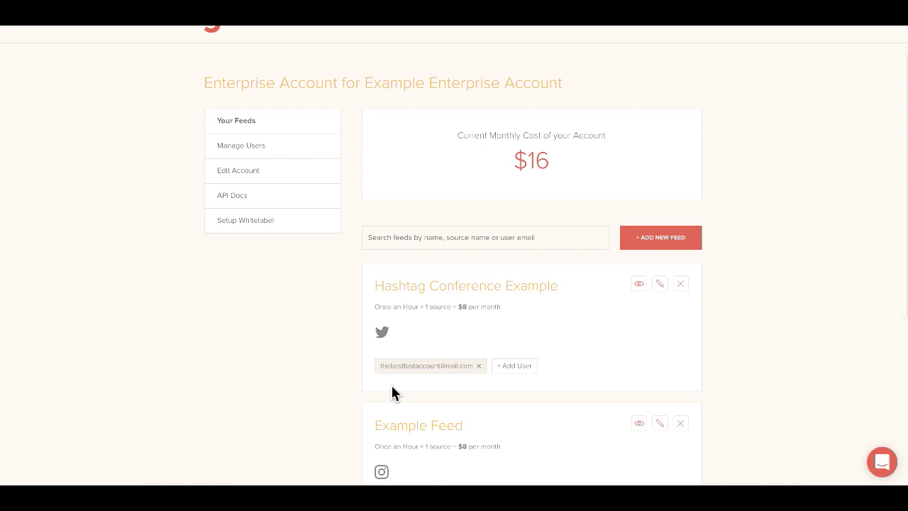
scroll(623, 375, "down", 2)
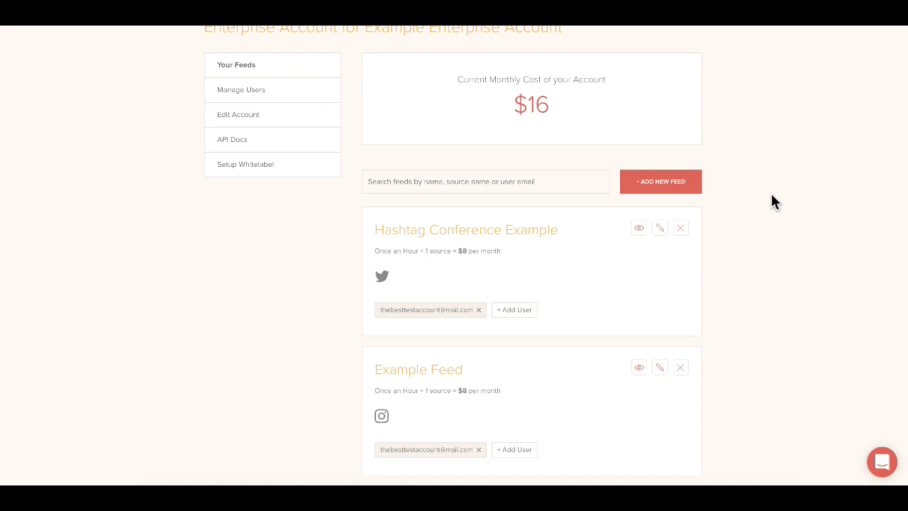
scroll(770, 192, "down", 1)
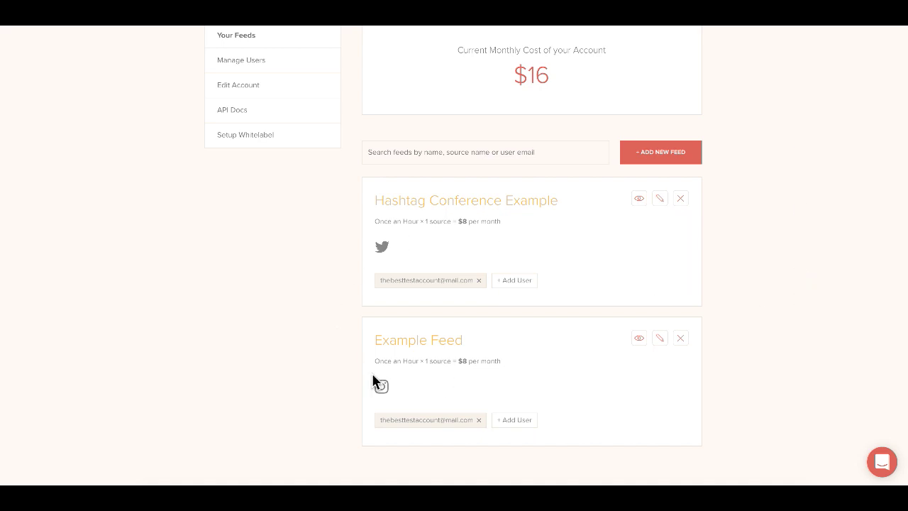
scroll(325, 363, "up", 1)
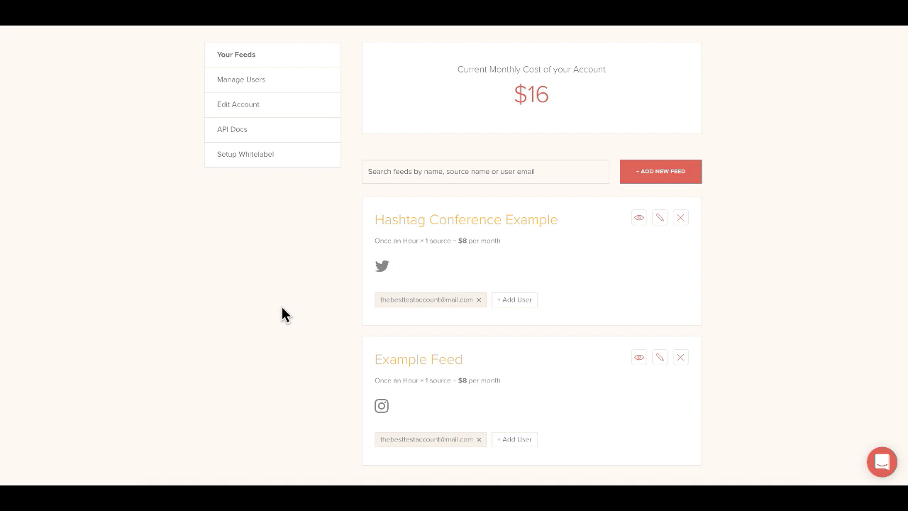
scroll(282, 315, "up", 3)
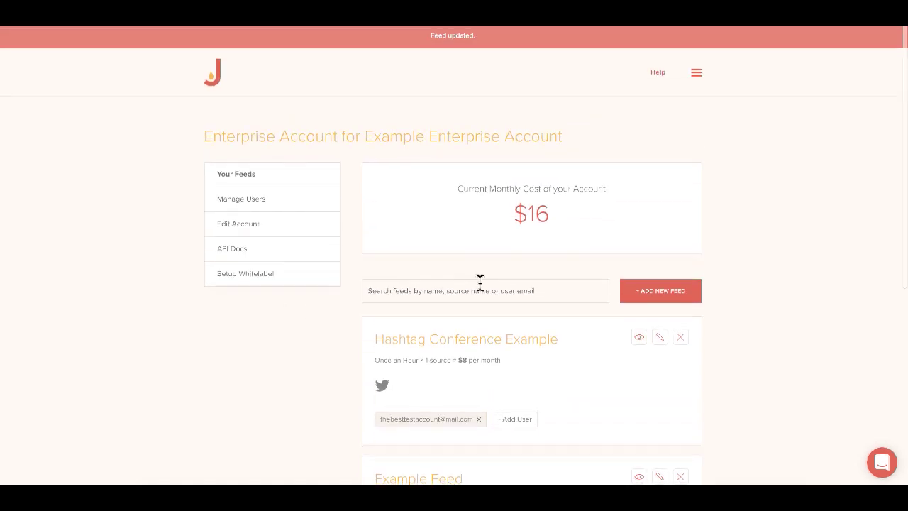
View the site menu's feed and account options, close it, and look over the enterprise feed list again.
left_click(696, 73)
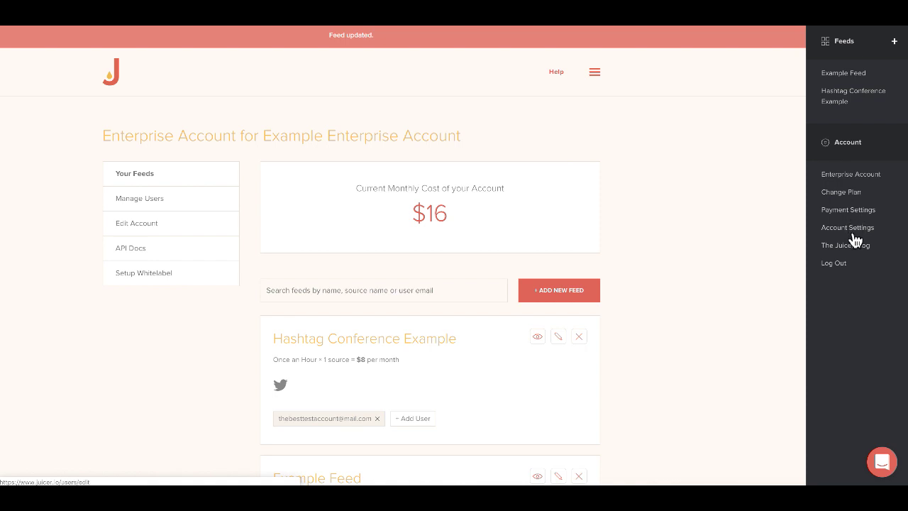
left_click(595, 73)
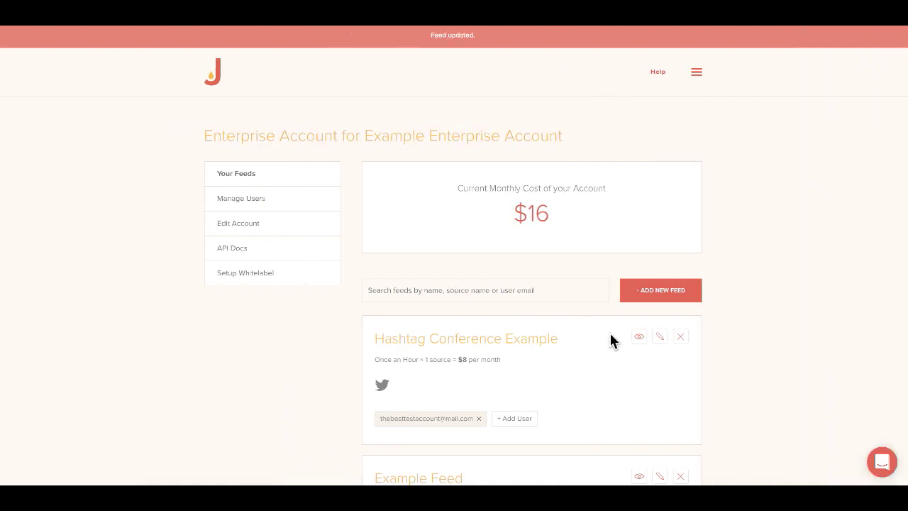
scroll(610, 341, "down", 2)
scroll(614, 341, "down", 1)
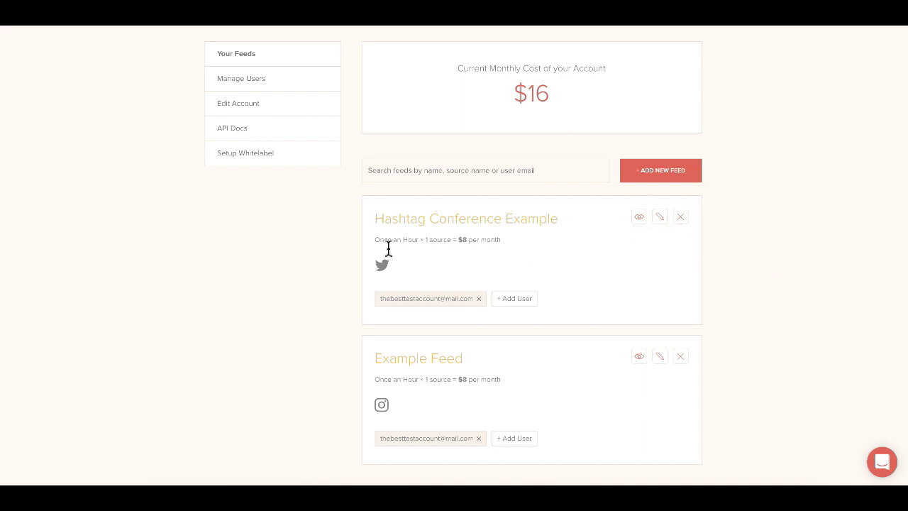
scroll(758, 284, "up", 1)
scroll(756, 285, "down", 1)
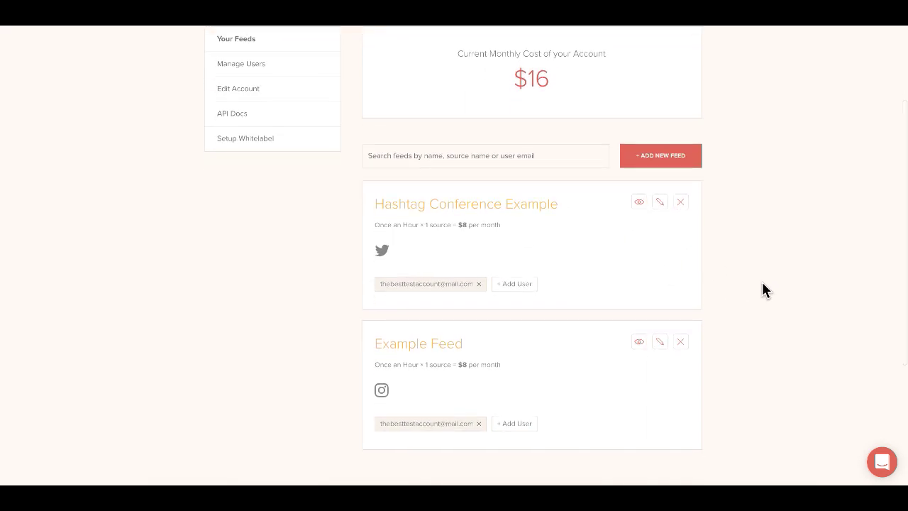
scroll(761, 284, "up", 2)
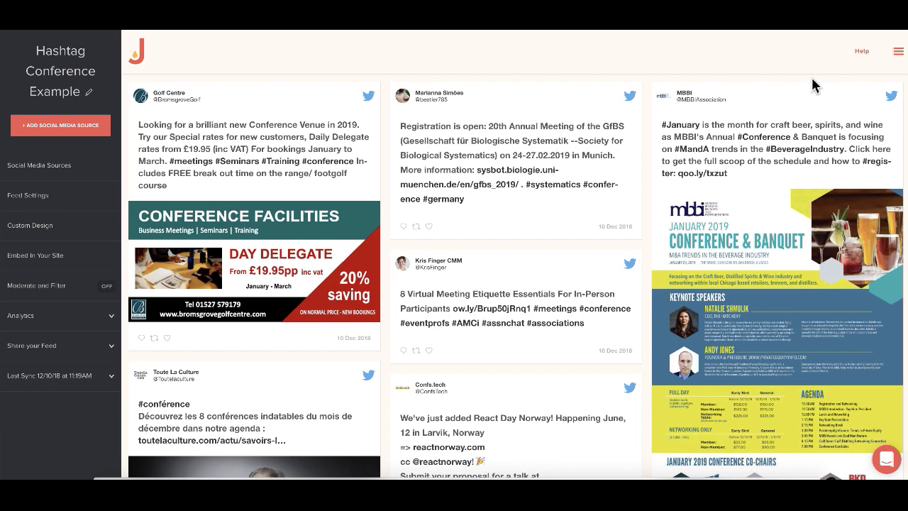
Go from the feed page to the Enterprise Account and view the Add User form for Hashtag Conference Example, dismissing it without adding anyone.
left_click(897, 52)
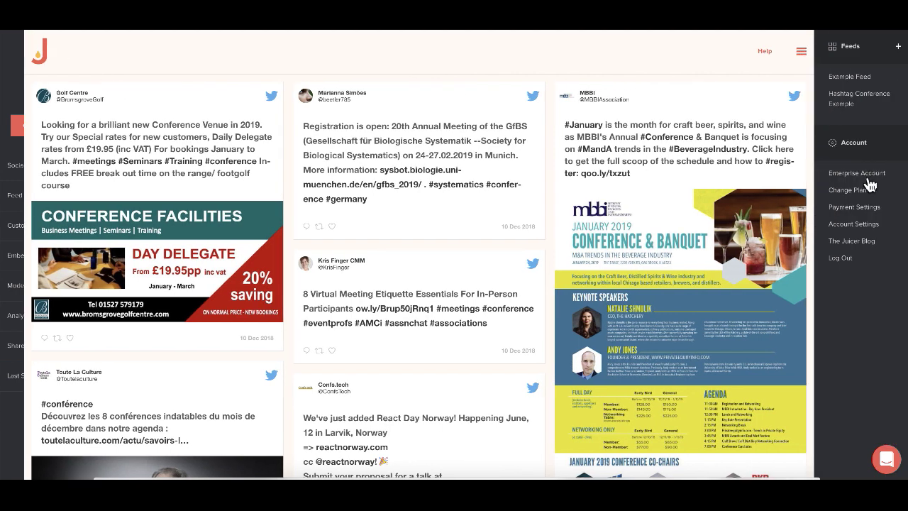
left_click(811, 178)
scroll(301, 348, "down", 2)
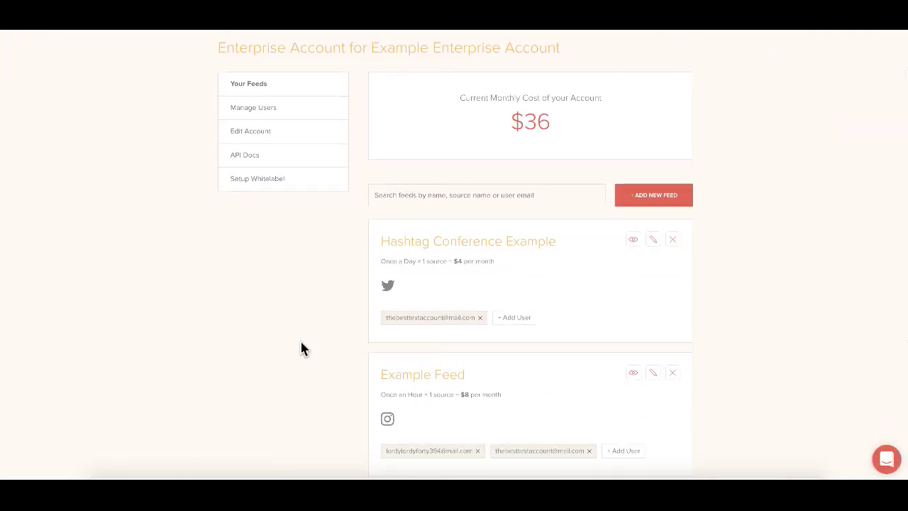
left_click(527, 321)
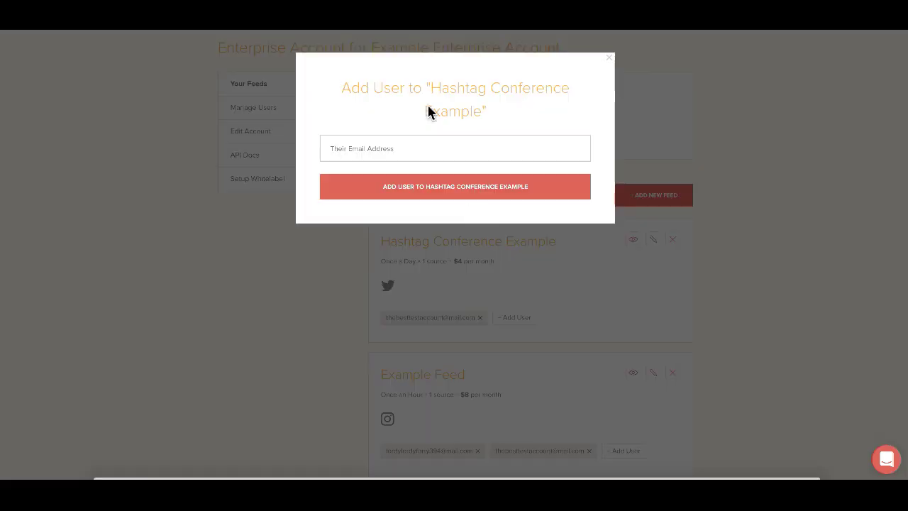
left_click(610, 59)
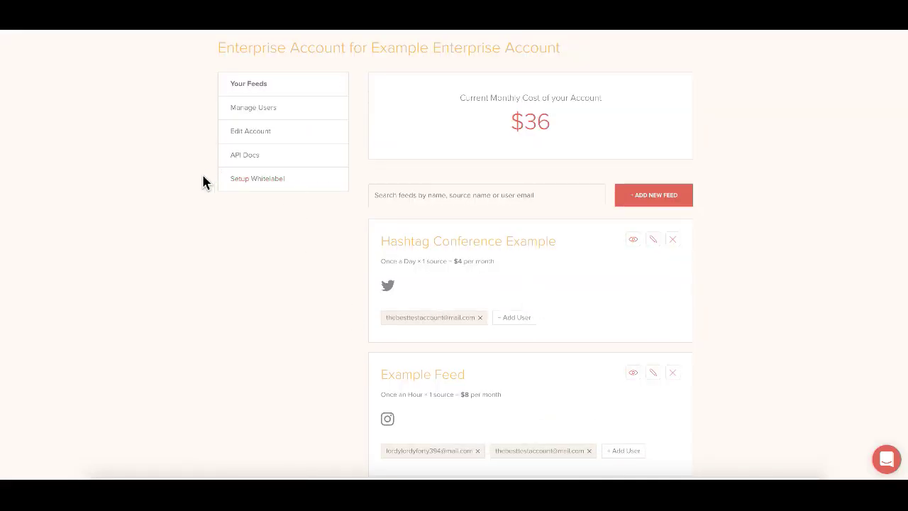
View the whitelabel setup with its domain URL field and return to the feed list.
scroll(269, 198, "up", 1)
left_click(278, 200)
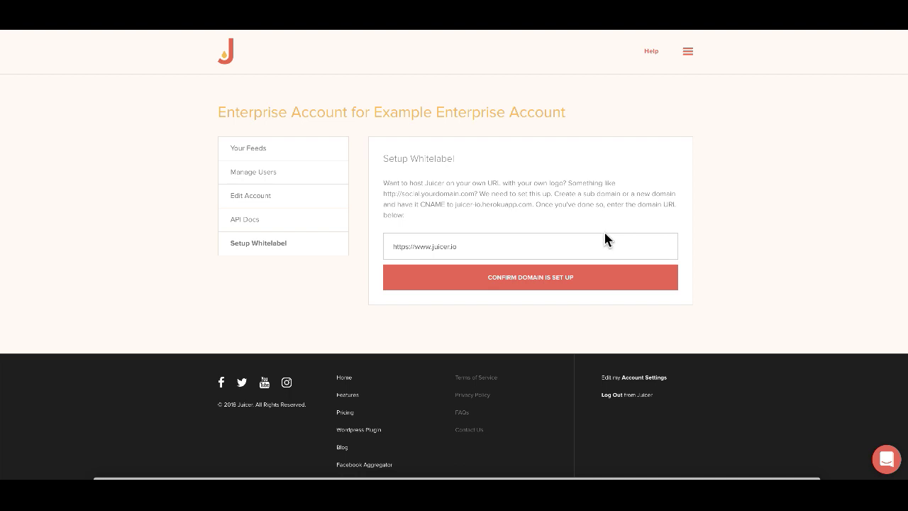
left_click(263, 157)
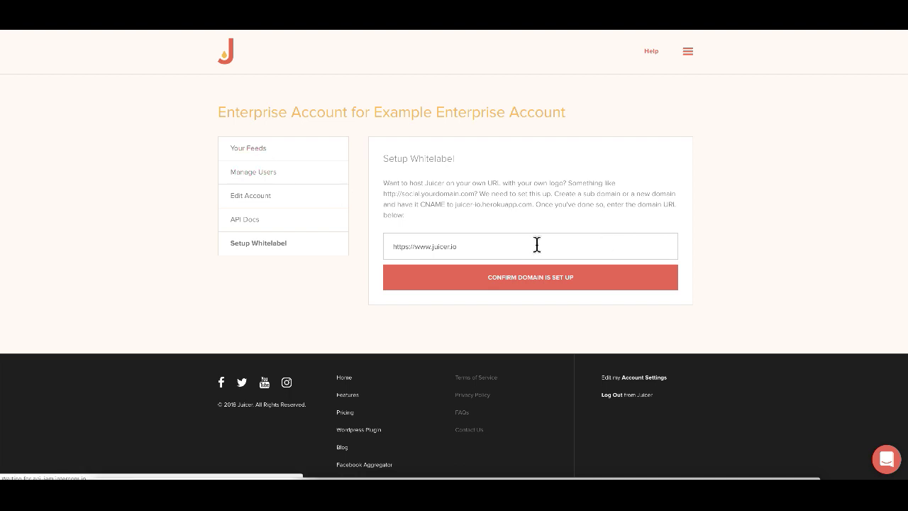
View the Hashtag Conference Example feed's Add User form again and dismiss it without adding anyone.
scroll(296, 322, "down", 1)
scroll(388, 385, "down", 1)
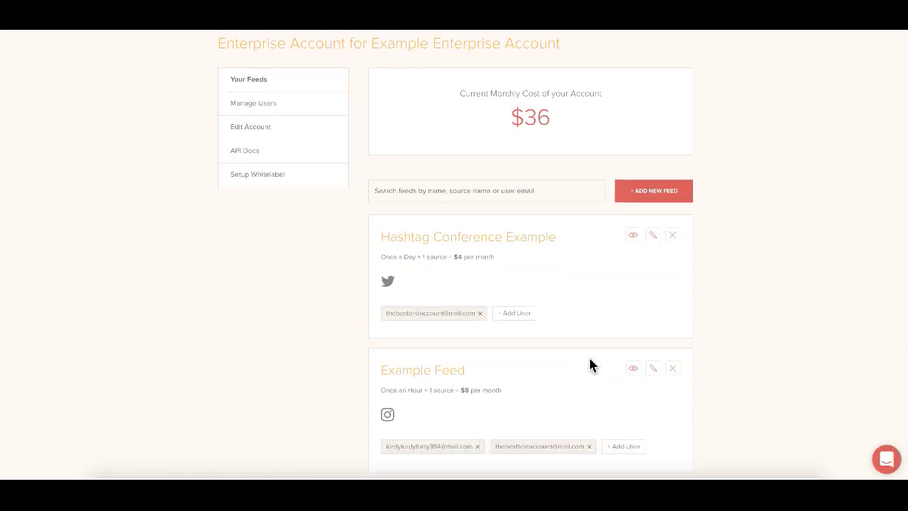
left_click(527, 318)
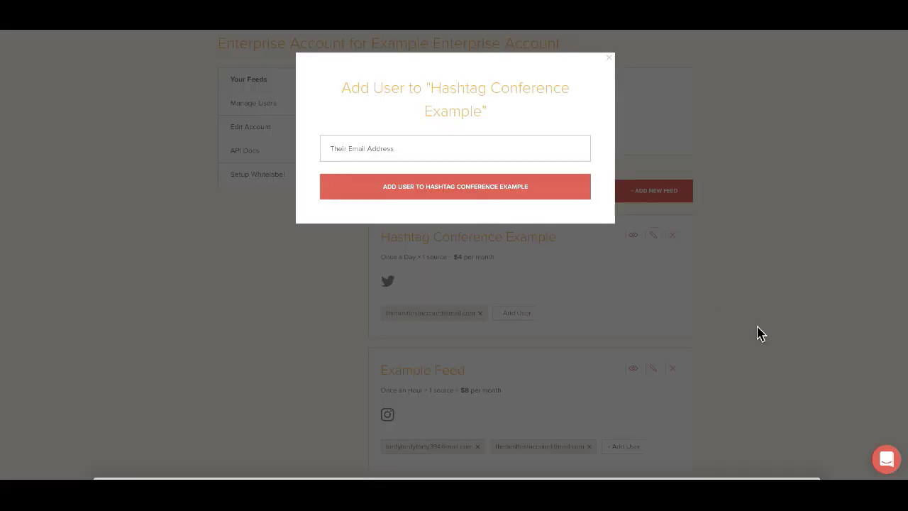
left_click(758, 333)
Open the Hashtag Conference Example feed, check its social media sources, and return to the Enterprise Account.
left_click(526, 252)
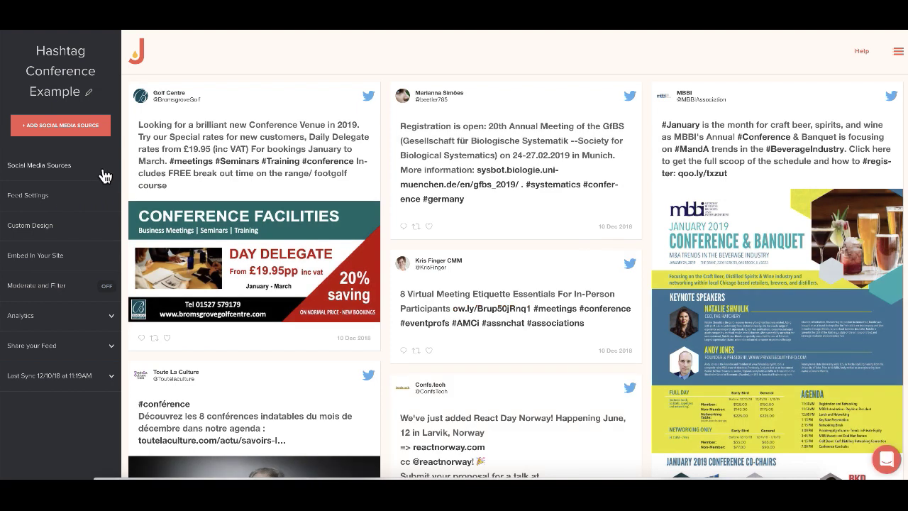
left_click(101, 177)
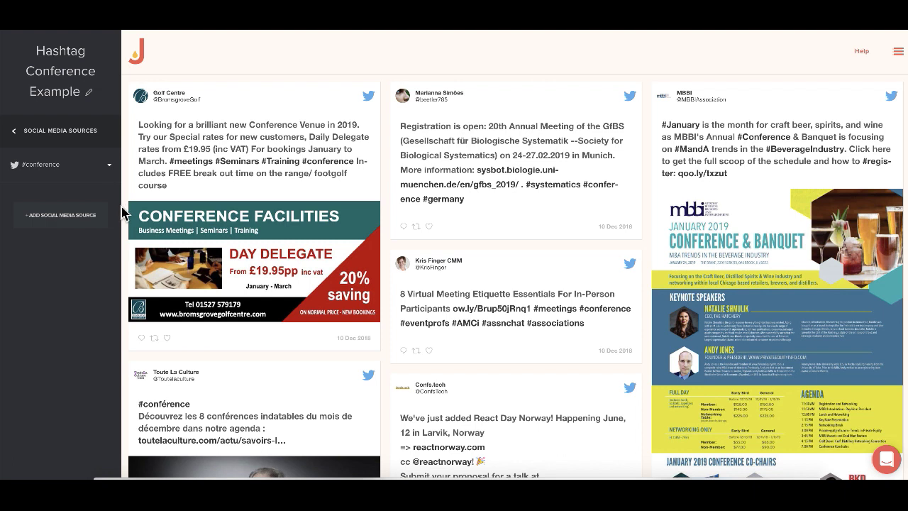
left_click(22, 135)
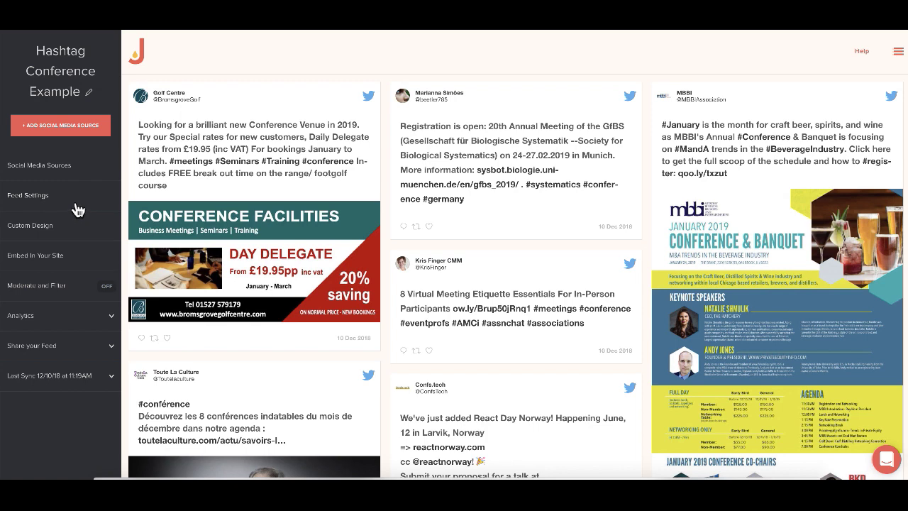
left_click(898, 51)
left_click(870, 179)
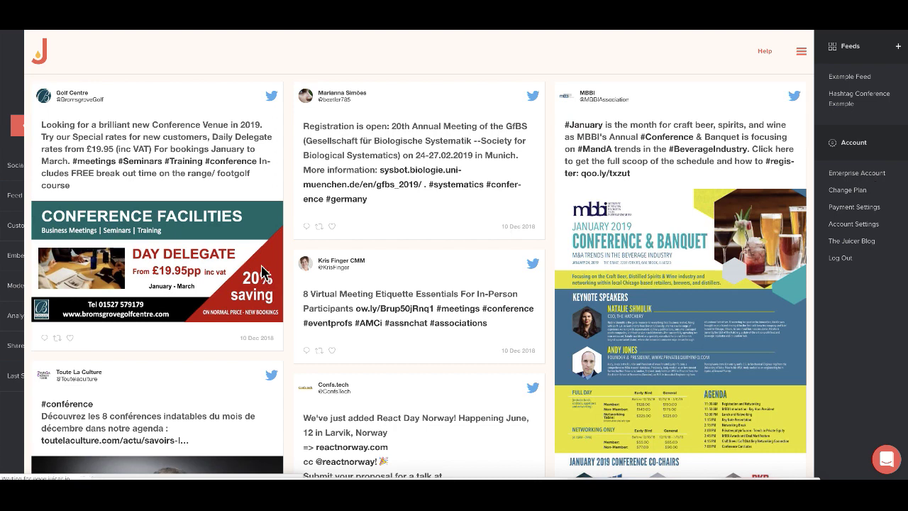
scroll(251, 276, "down", 1)
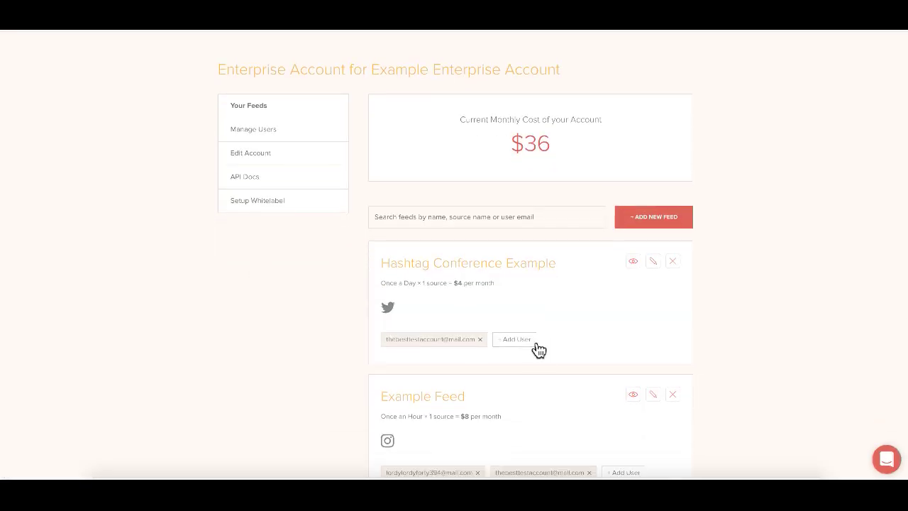
Reopen the Hashtag Conference Example feed to view its settings options and go back to the Enterprise Account's feed list.
left_click(552, 281)
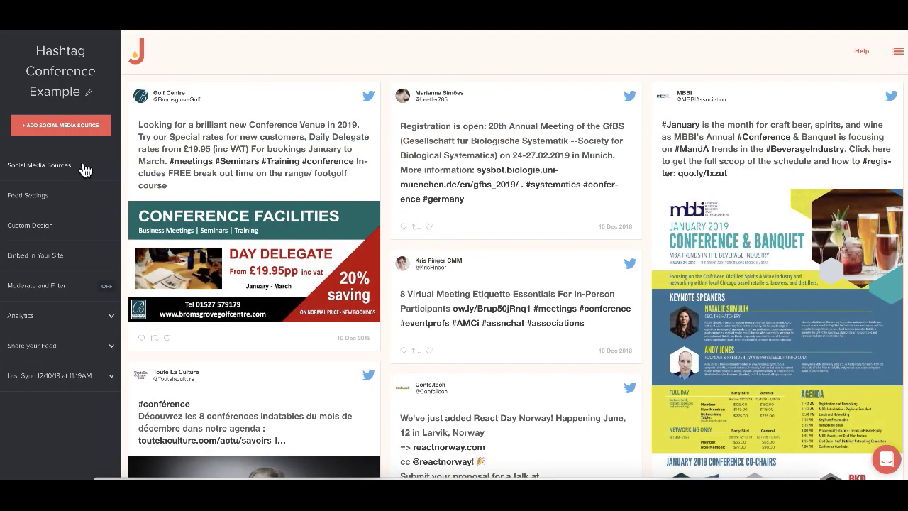
left_click(899, 55)
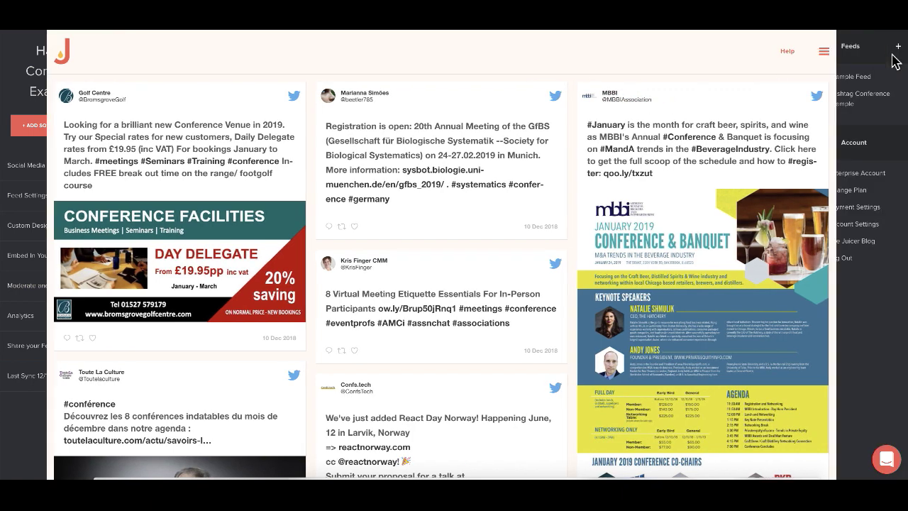
left_click(856, 174)
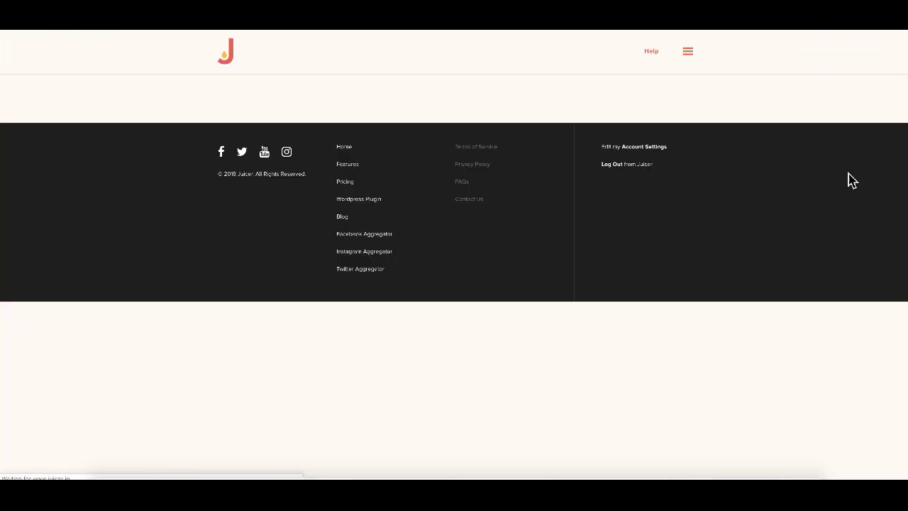
scroll(284, 387, "down", 1)
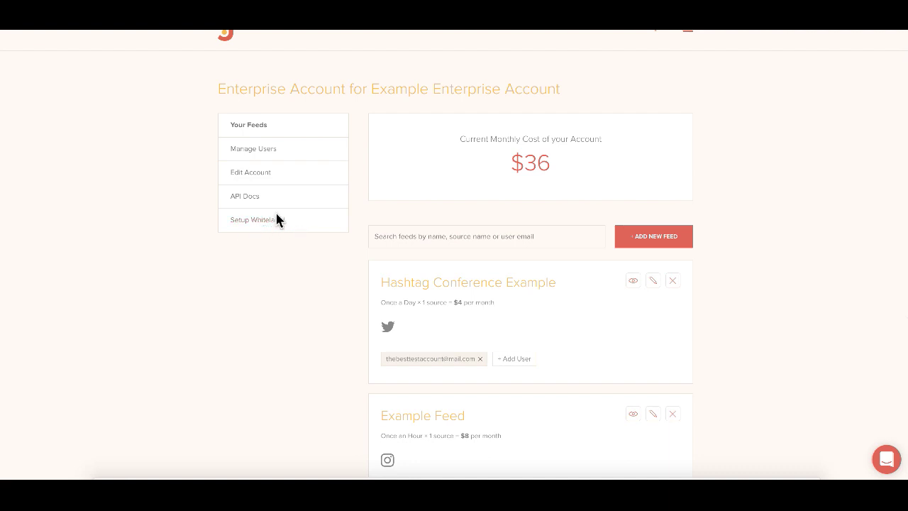